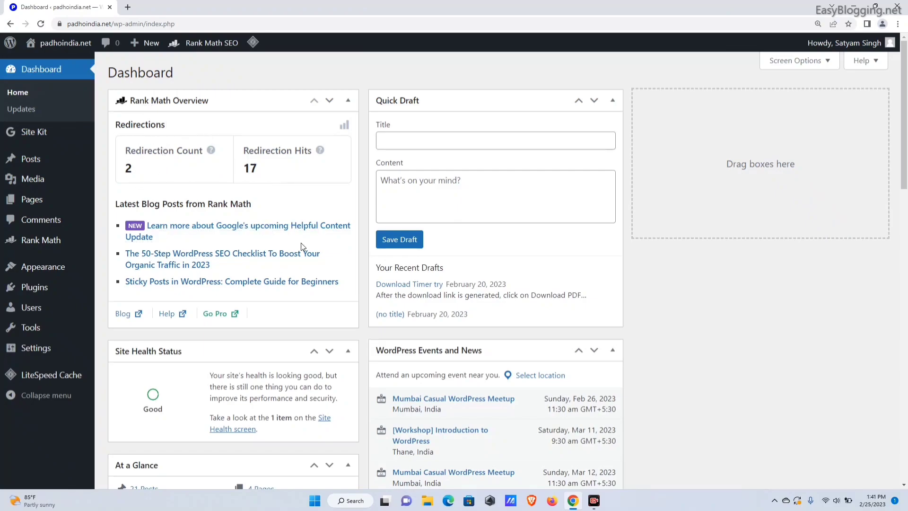
{"action": "left_click", "coordinate": [426, 143]}
{"action": "left_click", "coordinate": [449, 194]}
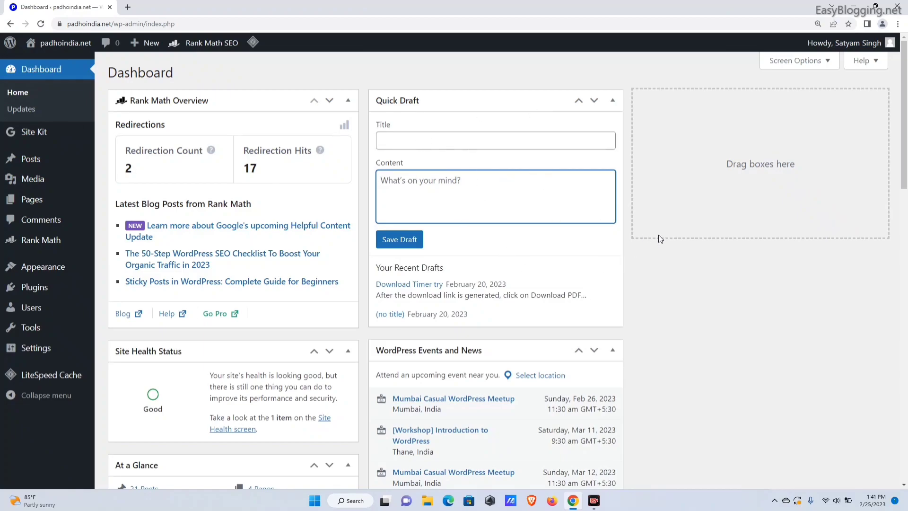
{"action": "scroll", "coordinate": [558, 209], "scroll_direction": "down", "scroll_amount": 1}
{"action": "scroll", "coordinate": [558, 209], "scroll_direction": "up", "scroll_amount": 1}
{"action": "left_click", "coordinate": [732, 165]}
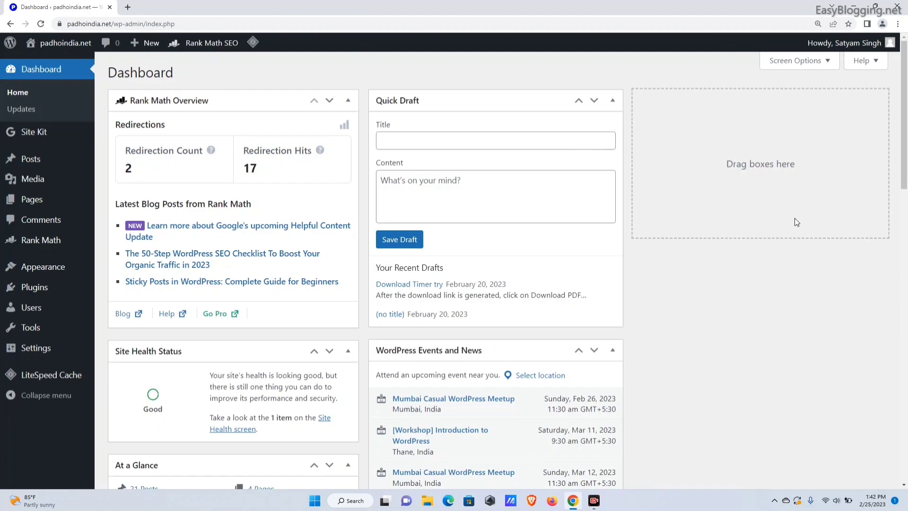
- Open the Site Health screen from the Site Health Status widget and read the recommendation about removing inactive themes
{"action": "scroll", "coordinate": [795, 221], "scroll_direction": "down", "scroll_amount": 4}
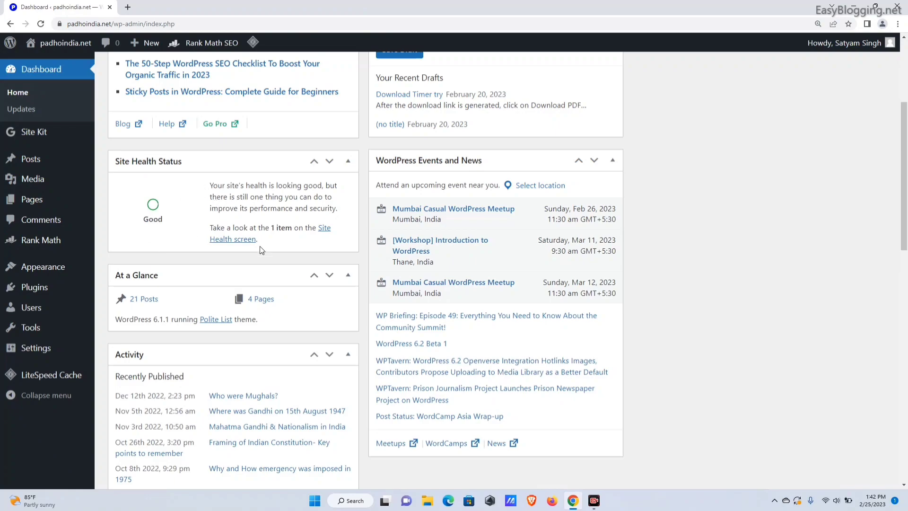
{"action": "left_click", "coordinate": [227, 239]}
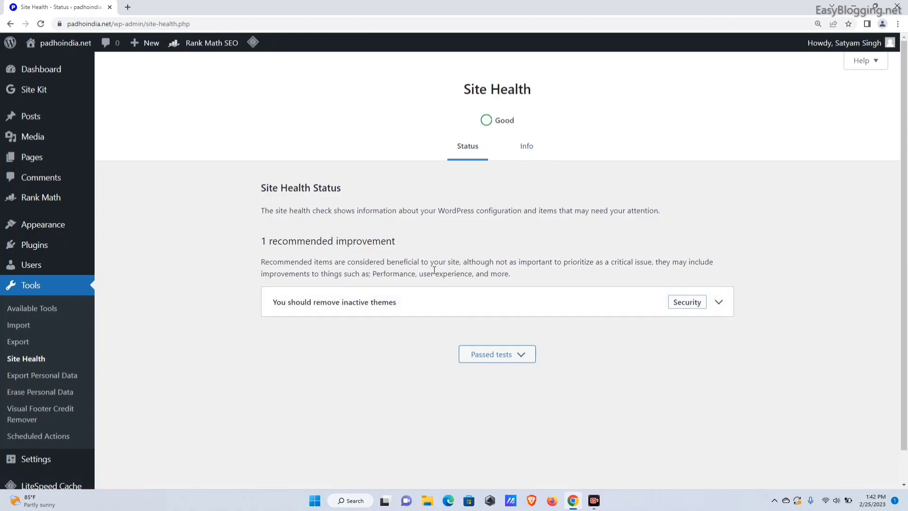
{"action": "left_click", "coordinate": [725, 307]}
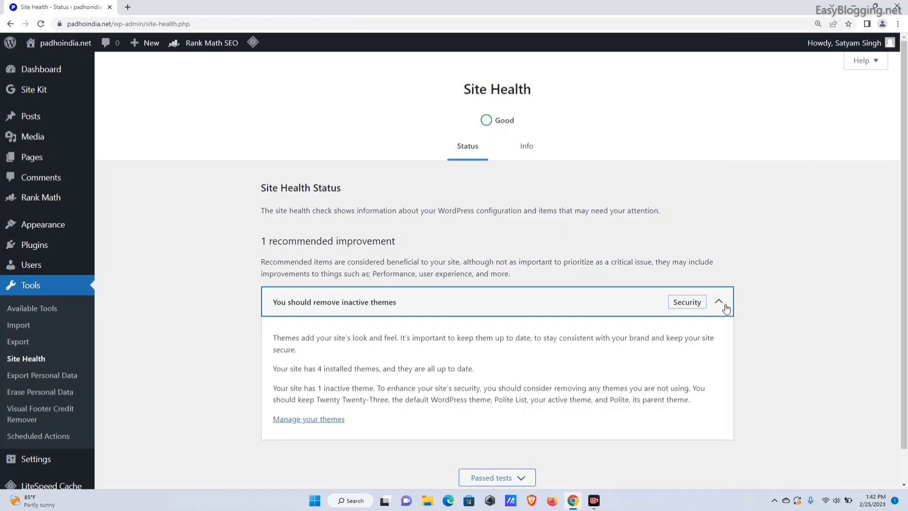
{"action": "left_click", "coordinate": [726, 308]}
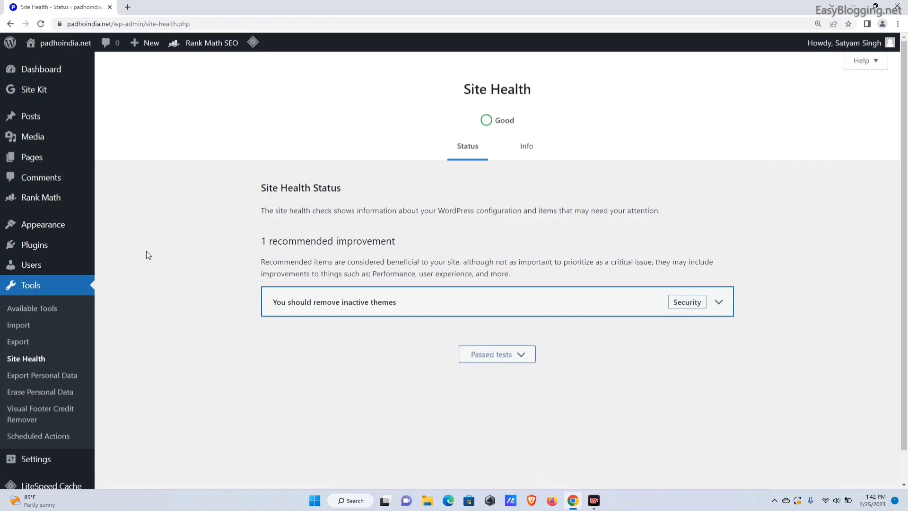
- Return to the Dashboard home and examine its widgets, from WordPress Events and News to Activity and the Site Kit Summary statistics
{"action": "left_click", "coordinate": [59, 72]}
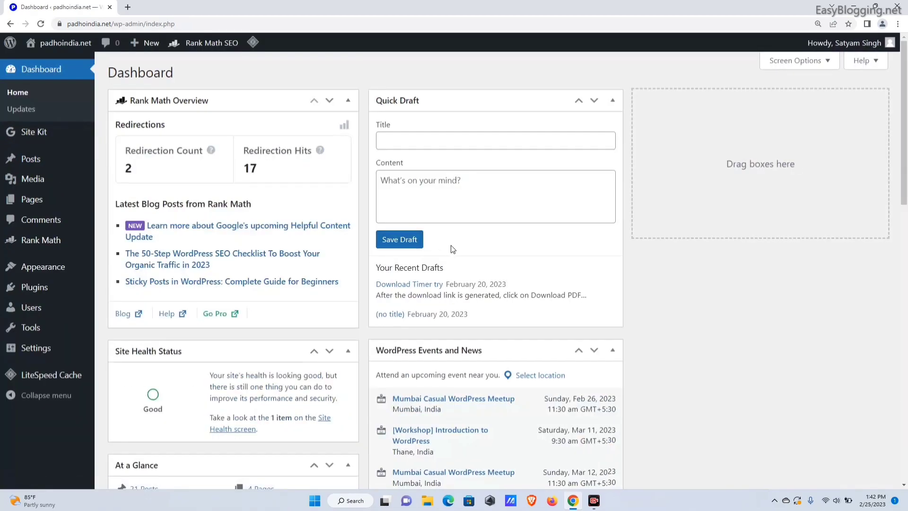
{"action": "scroll", "coordinate": [532, 239], "scroll_direction": "down", "scroll_amount": 4}
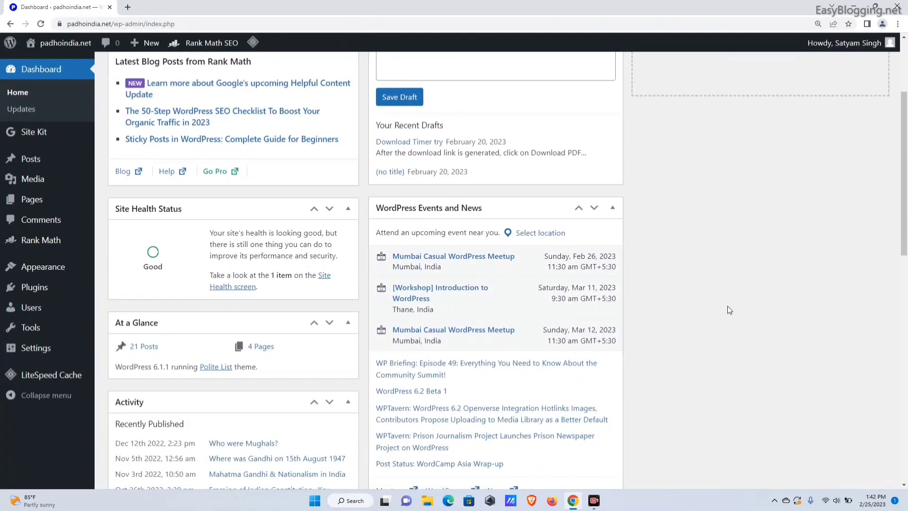
{"action": "scroll", "coordinate": [724, 288], "scroll_direction": "down", "scroll_amount": 2}
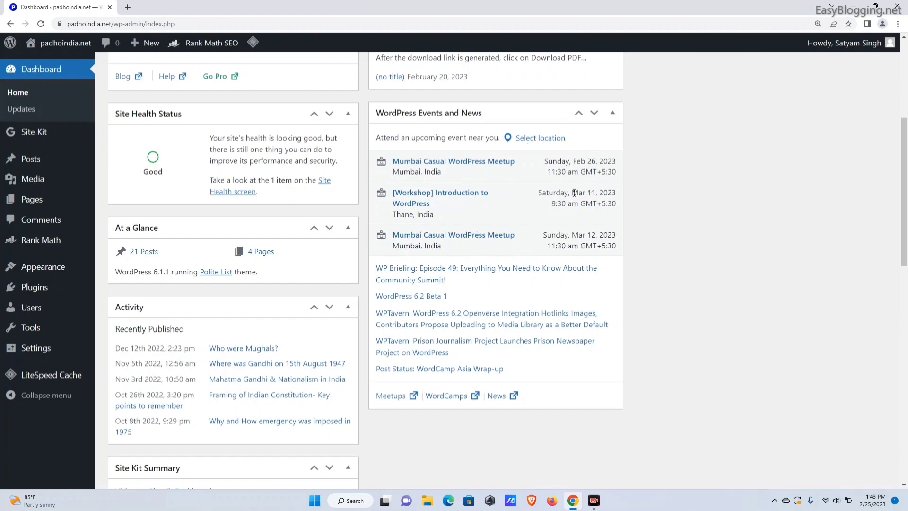
{"action": "scroll", "coordinate": [395, 202], "scroll_direction": "down", "scroll_amount": 2}
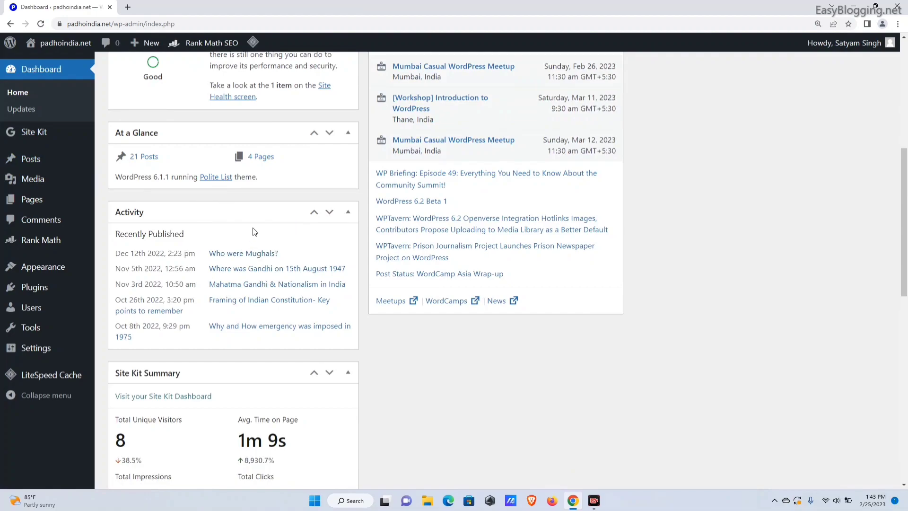
{"action": "scroll", "coordinate": [277, 229], "scroll_direction": "down", "scroll_amount": 2}
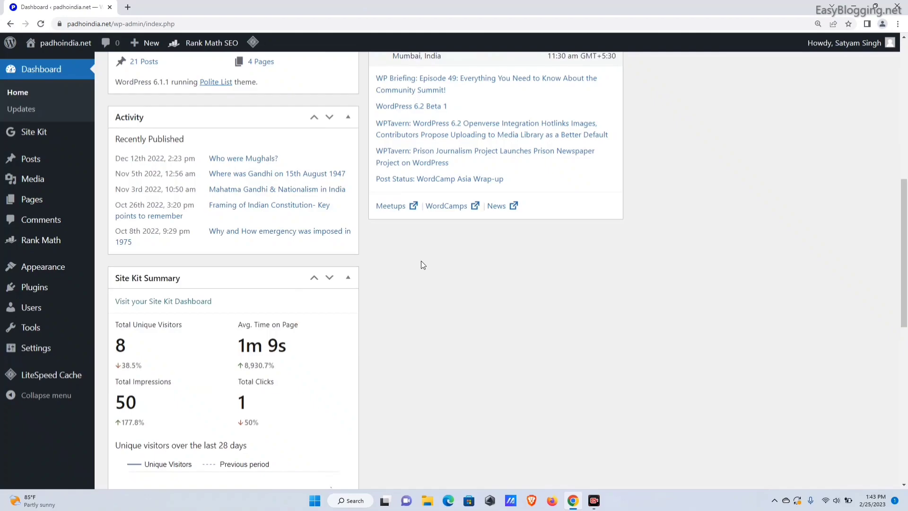
{"action": "scroll", "coordinate": [421, 264], "scroll_direction": "down", "scroll_amount": 2}
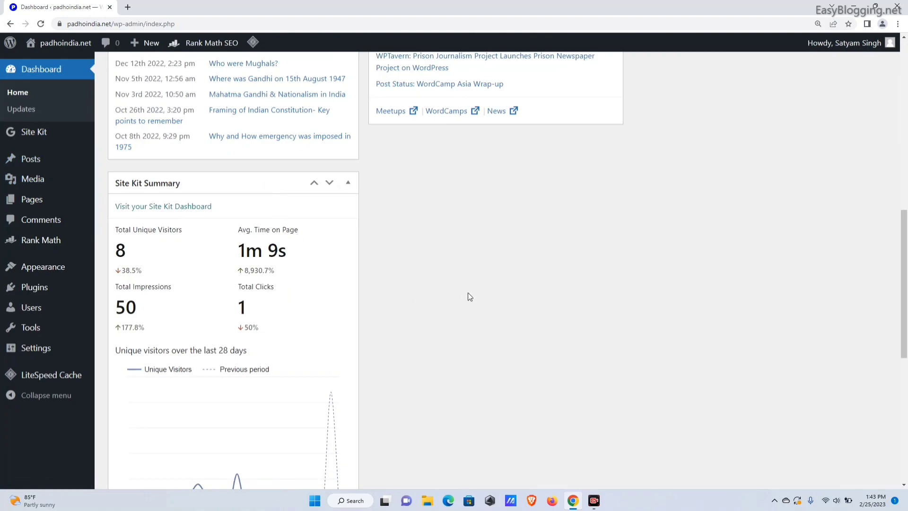
{"action": "scroll", "coordinate": [470, 297], "scroll_direction": "down", "scroll_amount": 1}
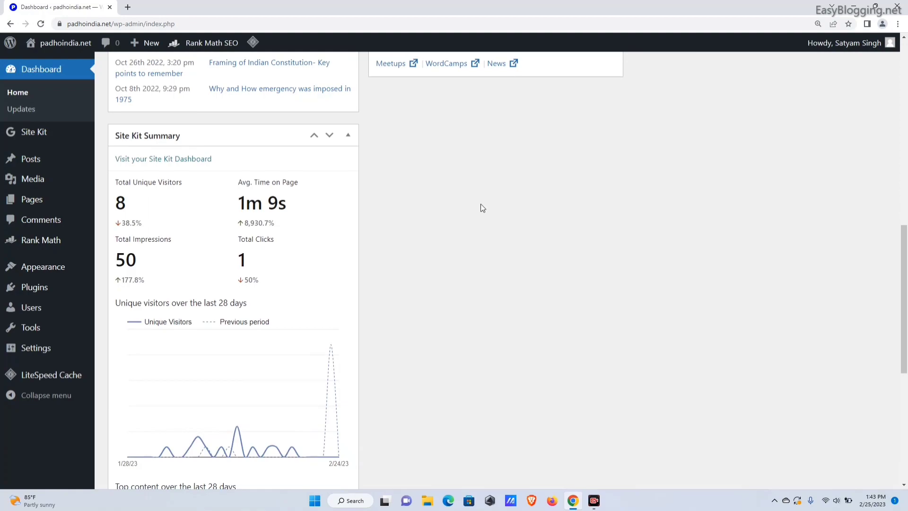
{"action": "scroll", "coordinate": [480, 204], "scroll_direction": "down", "scroll_amount": 1}
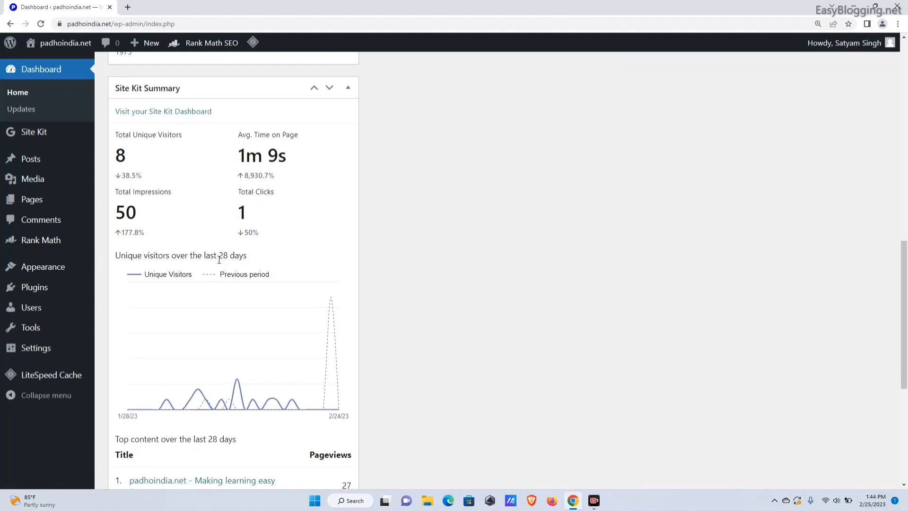
{"action": "scroll", "coordinate": [287, 253], "scroll_direction": "down", "scroll_amount": 1}
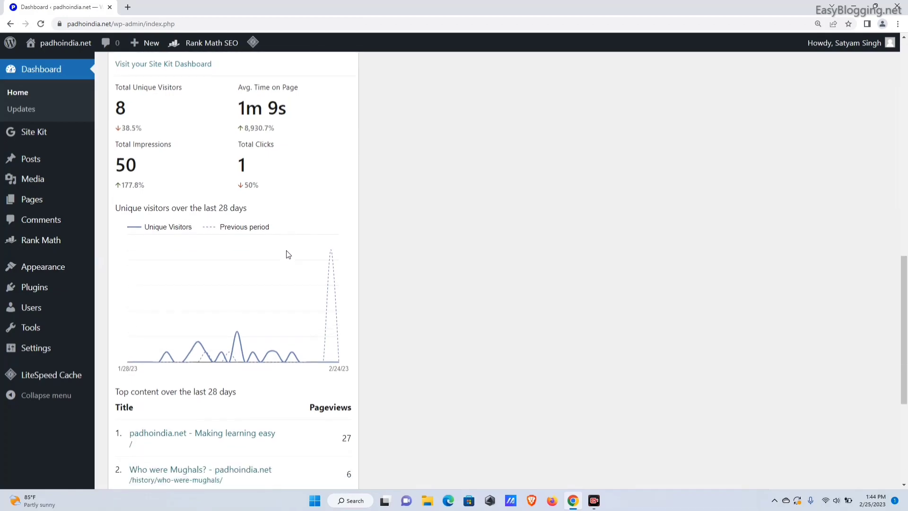
{"action": "scroll", "coordinate": [492, 295], "scroll_direction": "down", "scroll_amount": 2}
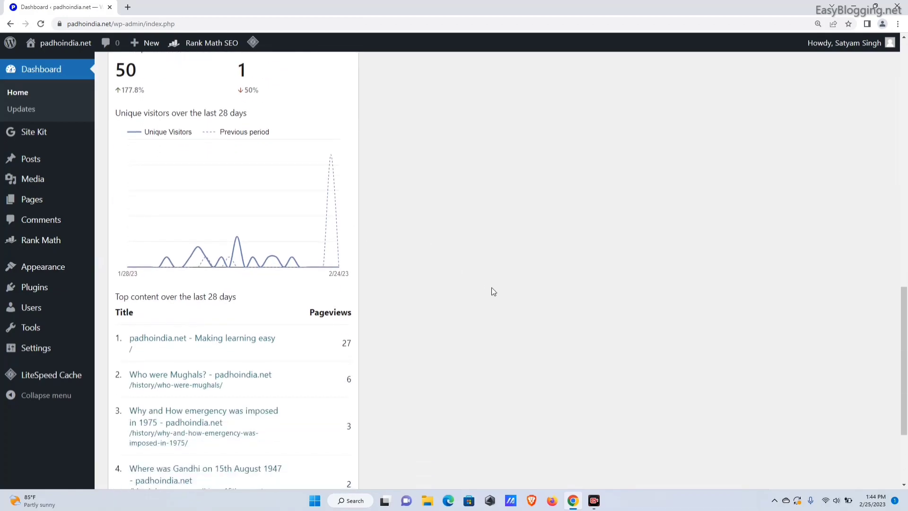
{"action": "scroll", "coordinate": [492, 288], "scroll_direction": "down", "scroll_amount": 3}
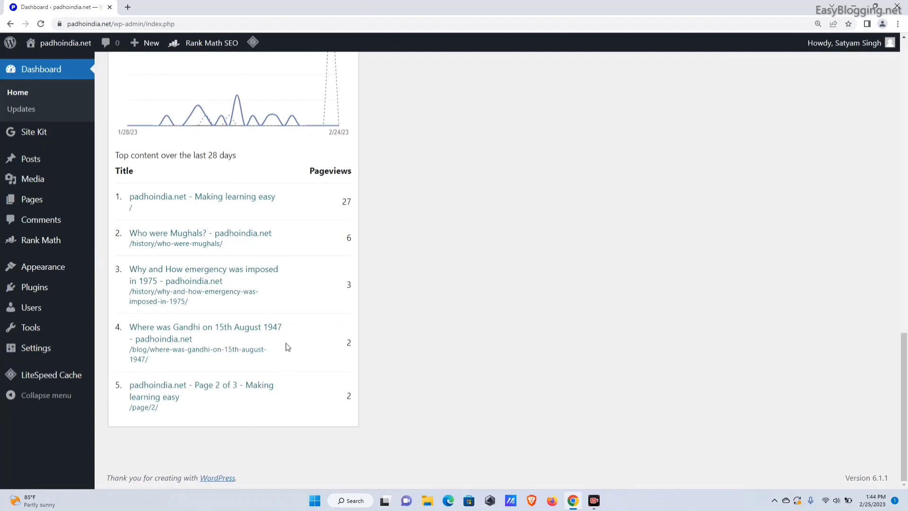
{"action": "scroll", "coordinate": [289, 408], "scroll_direction": "up", "scroll_amount": 1}
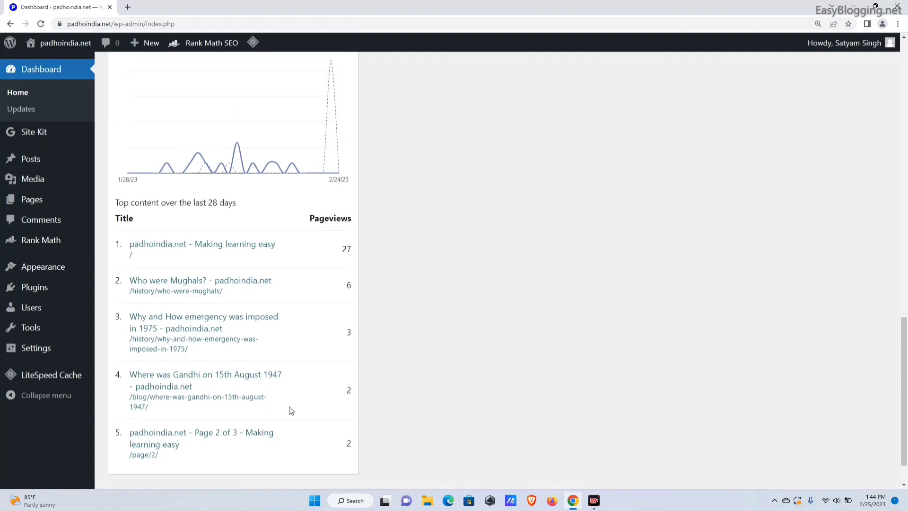
{"action": "scroll", "coordinate": [296, 388], "scroll_direction": "up", "scroll_amount": 15}
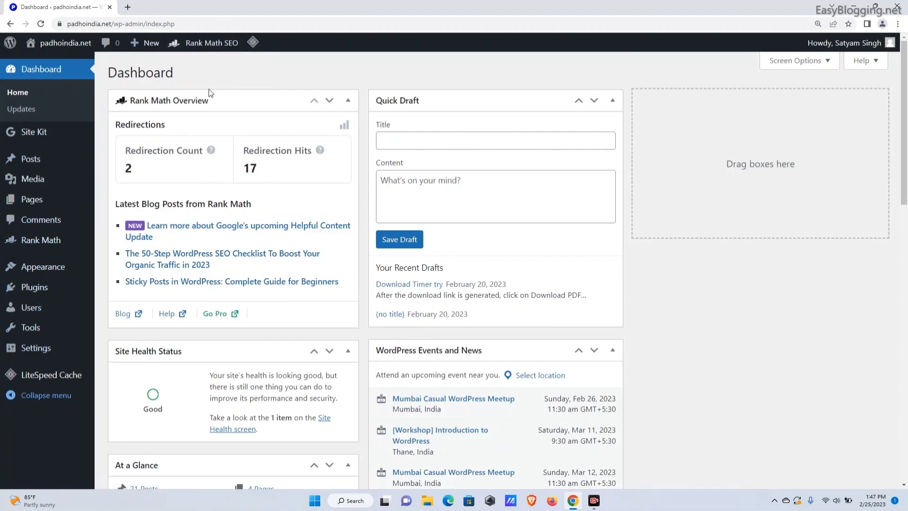
{"action": "scroll", "coordinate": [270, 254], "scroll_direction": "down", "scroll_amount": 14}
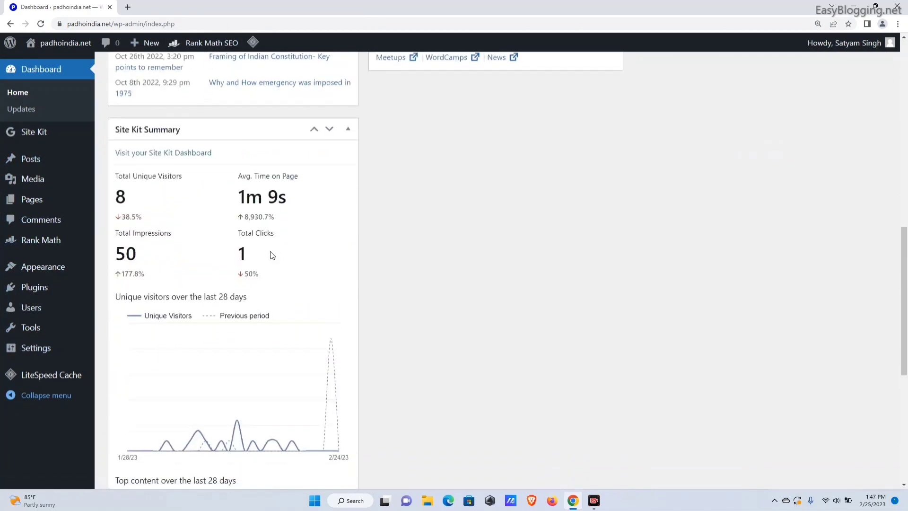
- Open the WordPress Updates page to check the version, plugin and theme update status
{"action": "scroll", "coordinate": [271, 256], "scroll_direction": "up", "scroll_amount": 14}
{"action": "left_click", "coordinate": [21, 110]}
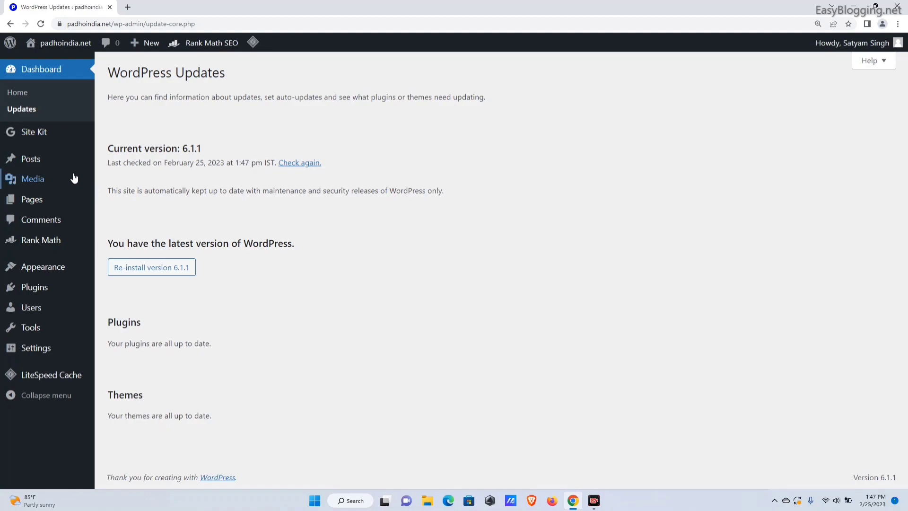
{"action": "mouse_move", "coordinate": [58, 142]}
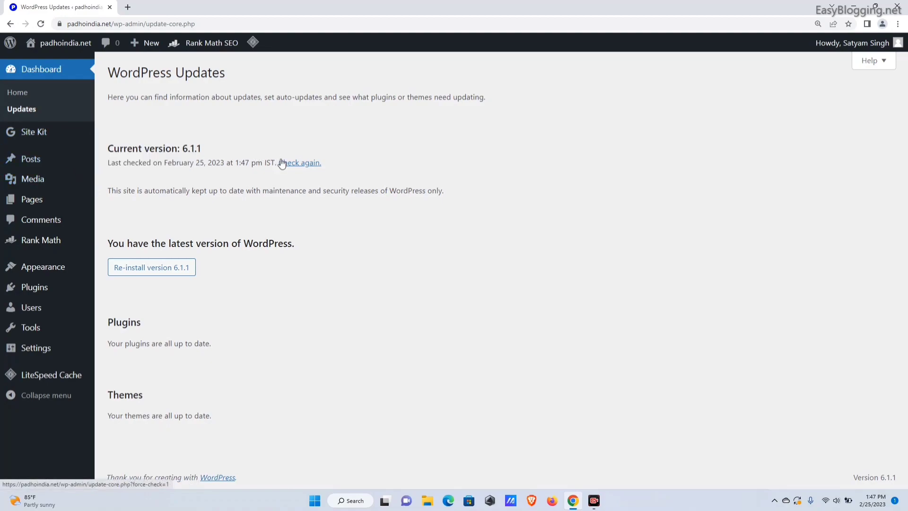
- Open the Site Kit dashboard and examine its audience traffic, search traffic and top content reports
{"action": "left_click", "coordinate": [26, 137]}
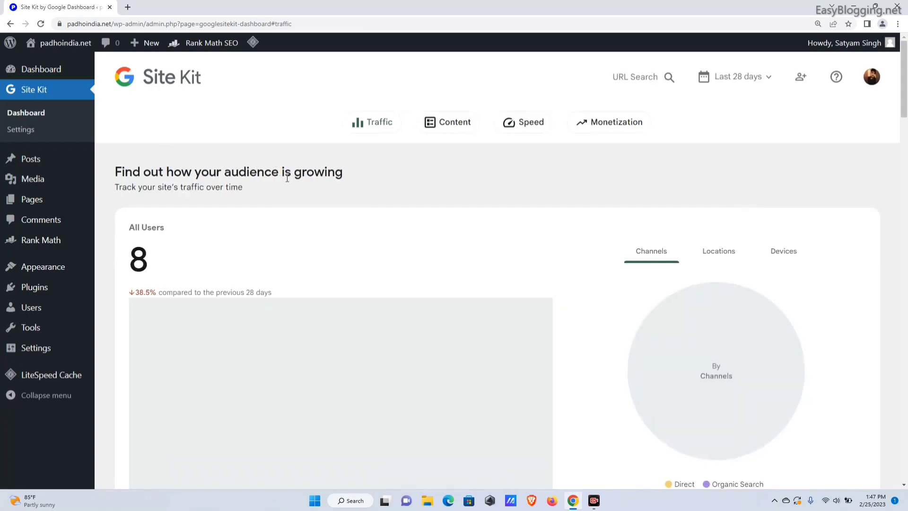
{"action": "scroll", "coordinate": [288, 179], "scroll_direction": "down", "scroll_amount": 6}
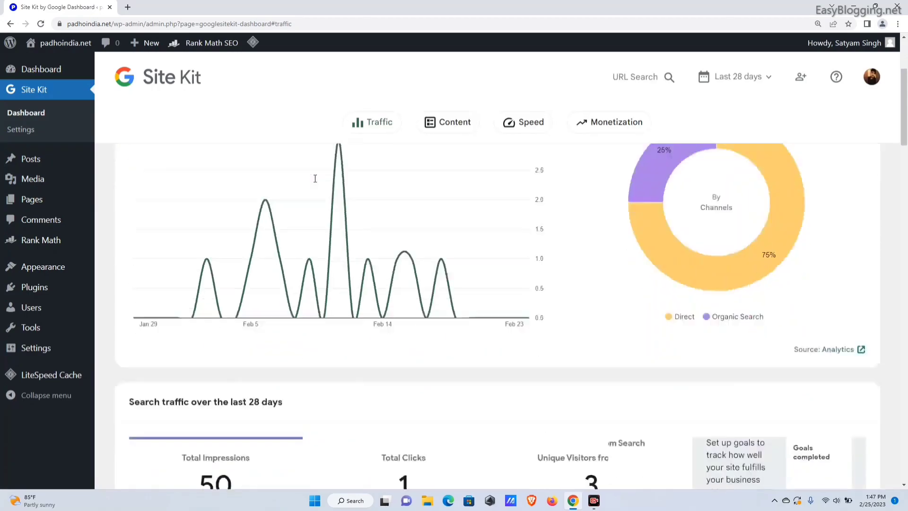
{"action": "scroll", "coordinate": [290, 179], "scroll_direction": "up", "scroll_amount": 6}
{"action": "scroll", "coordinate": [312, 189], "scroll_direction": "down", "scroll_amount": 10}
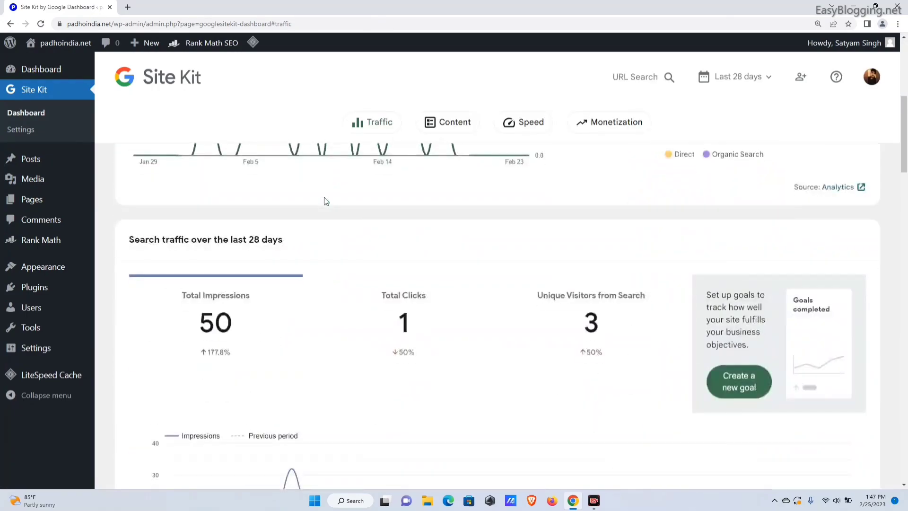
{"action": "scroll", "coordinate": [324, 199], "scroll_direction": "up", "scroll_amount": 5}
{"action": "scroll", "coordinate": [334, 204], "scroll_direction": "down", "scroll_amount": 12}
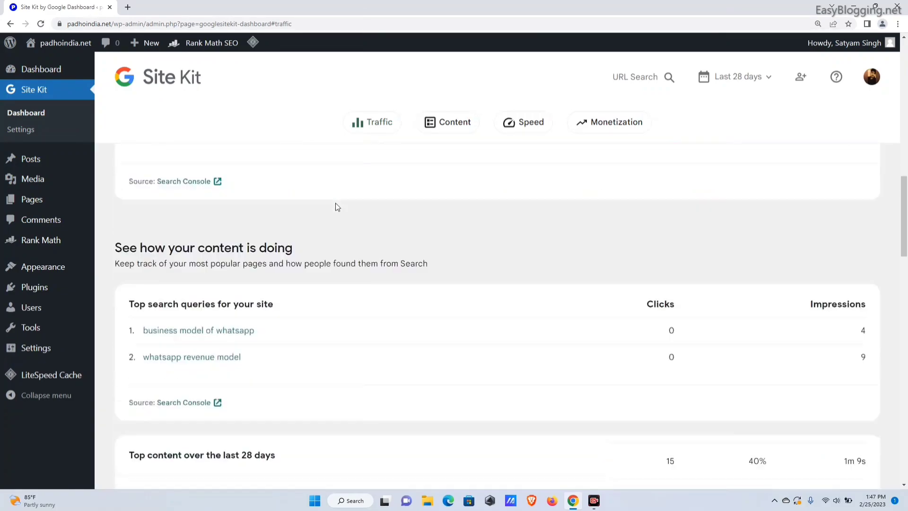
{"action": "scroll", "coordinate": [442, 232], "scroll_direction": "up", "scroll_amount": 5}
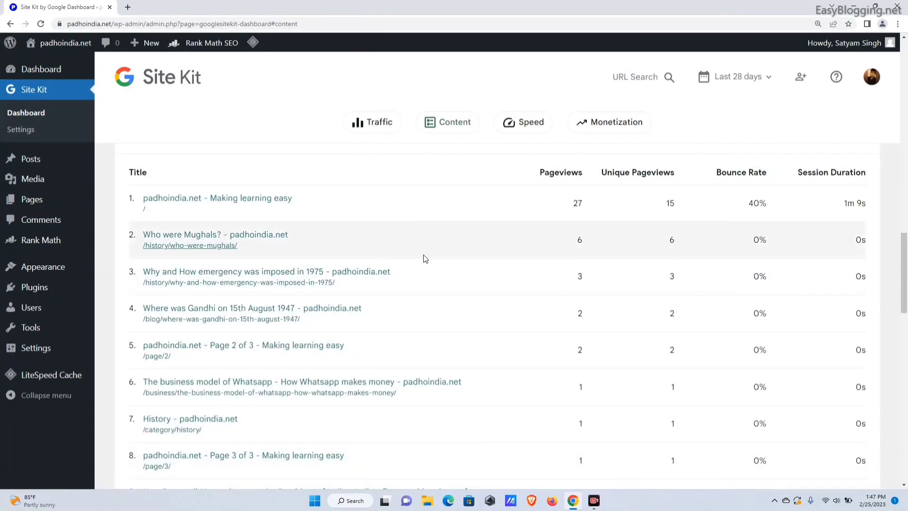
{"action": "scroll", "coordinate": [426, 261], "scroll_direction": "down", "scroll_amount": 10}
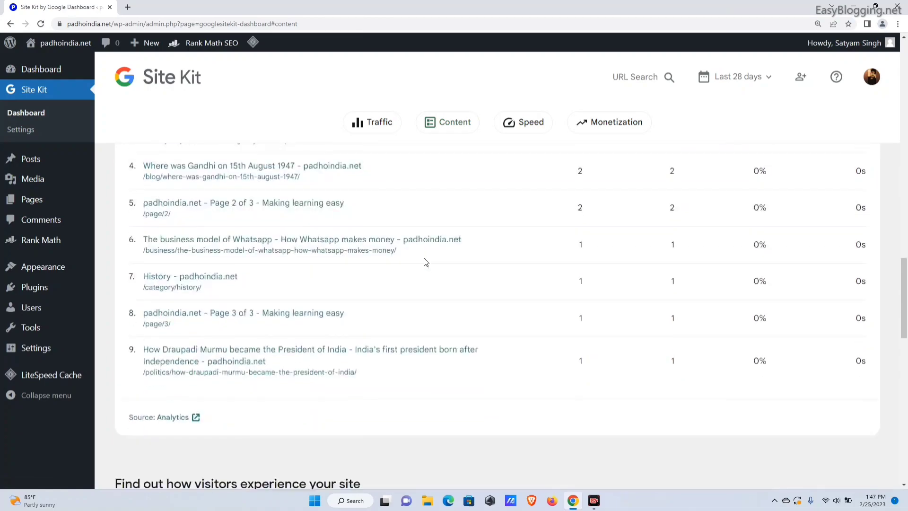
- Examine the Site Kit sections on visitor experience and speed, and on AdSense monetization
{"action": "scroll", "coordinate": [425, 264], "scroll_direction": "up", "scroll_amount": 1}
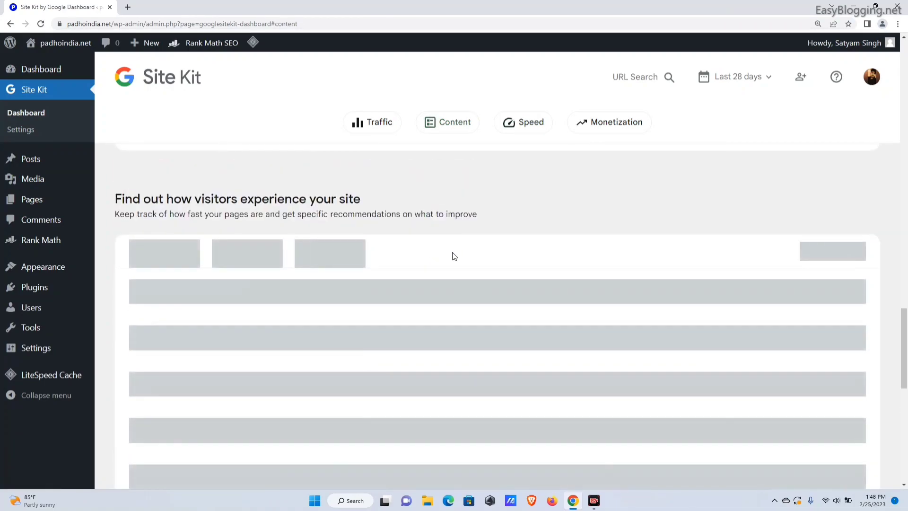
{"action": "scroll", "coordinate": [454, 257], "scroll_direction": "down", "scroll_amount": 1}
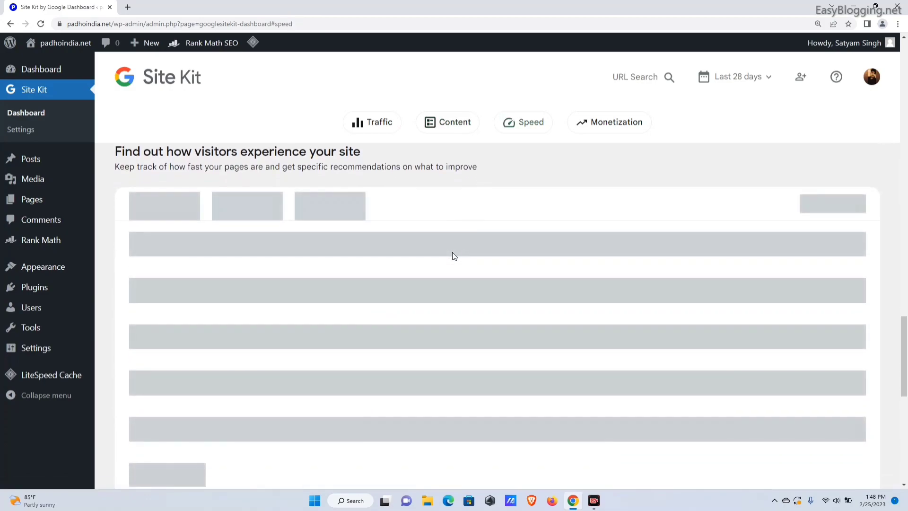
{"action": "scroll", "coordinate": [454, 256], "scroll_direction": "down", "scroll_amount": 1}
{"action": "scroll", "coordinate": [454, 256], "scroll_direction": "up", "scroll_amount": 2}
{"action": "scroll", "coordinate": [455, 256], "scroll_direction": "down", "scroll_amount": 5}
{"action": "scroll", "coordinate": [454, 256], "scroll_direction": "down", "scroll_amount": 5}
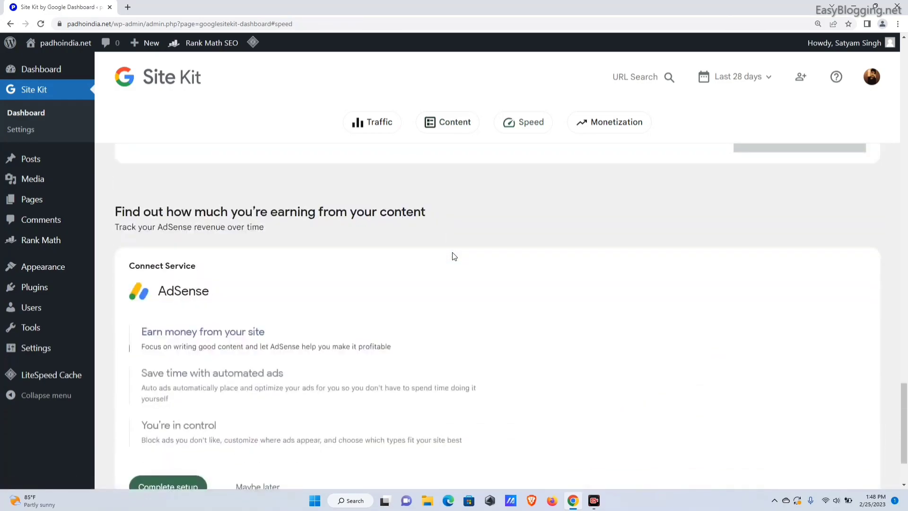
{"action": "scroll", "coordinate": [456, 259], "scroll_direction": "down", "scroll_amount": 2}
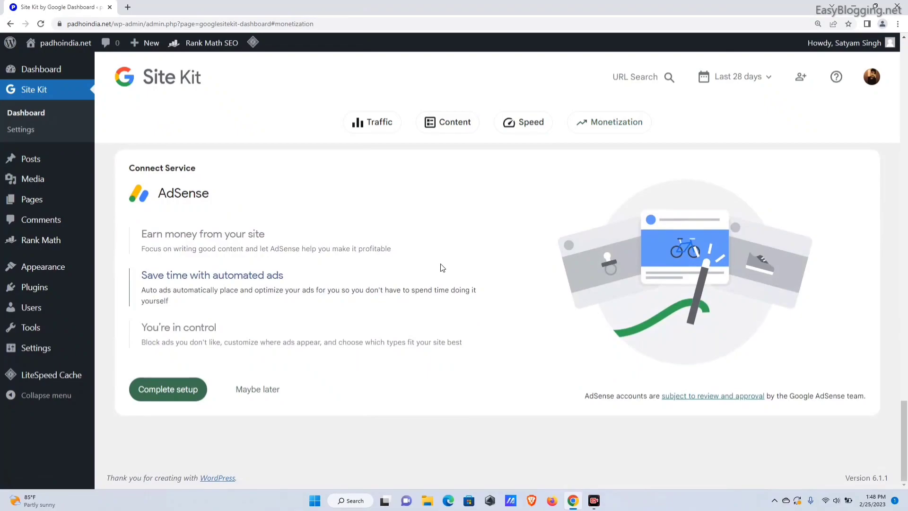
{"action": "scroll", "coordinate": [442, 268], "scroll_direction": "up", "scroll_amount": 1}
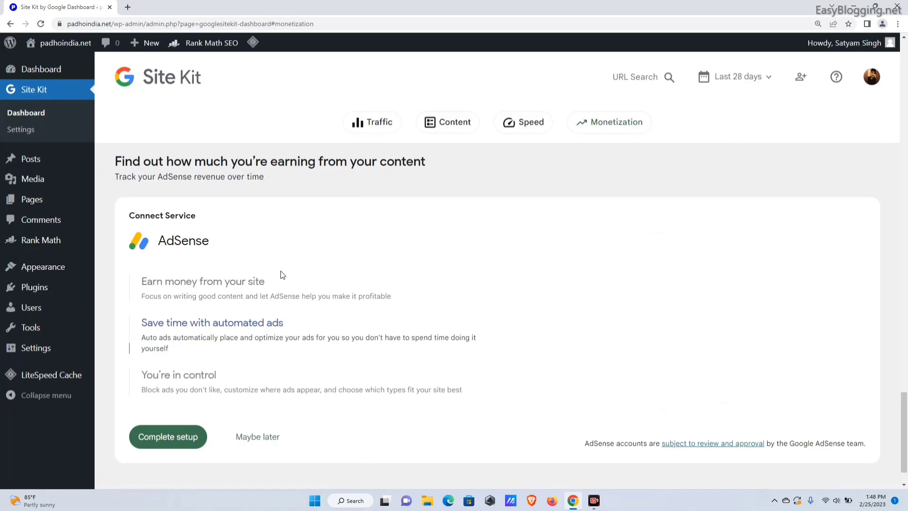
- View the connected services in the Site Kit settings, and open the list of all posts
{"action": "left_click", "coordinate": [49, 136]}
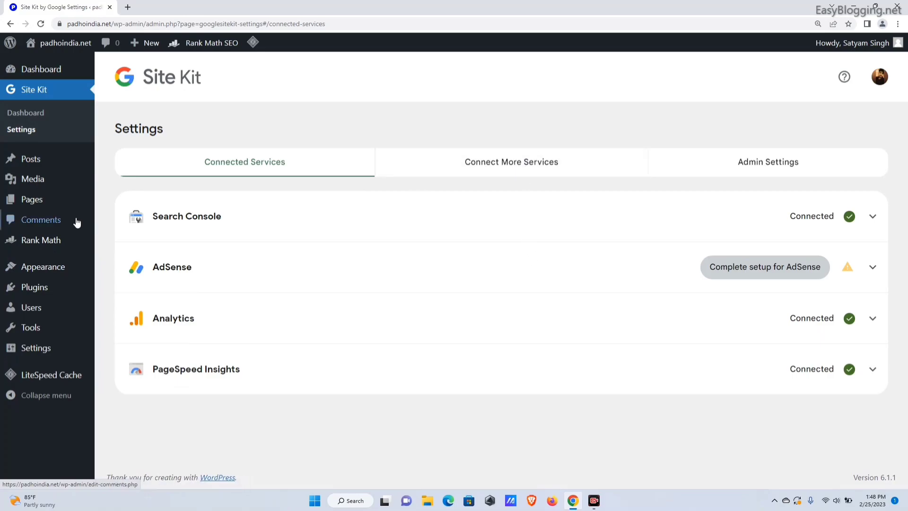
{"action": "left_click", "coordinate": [50, 163]}
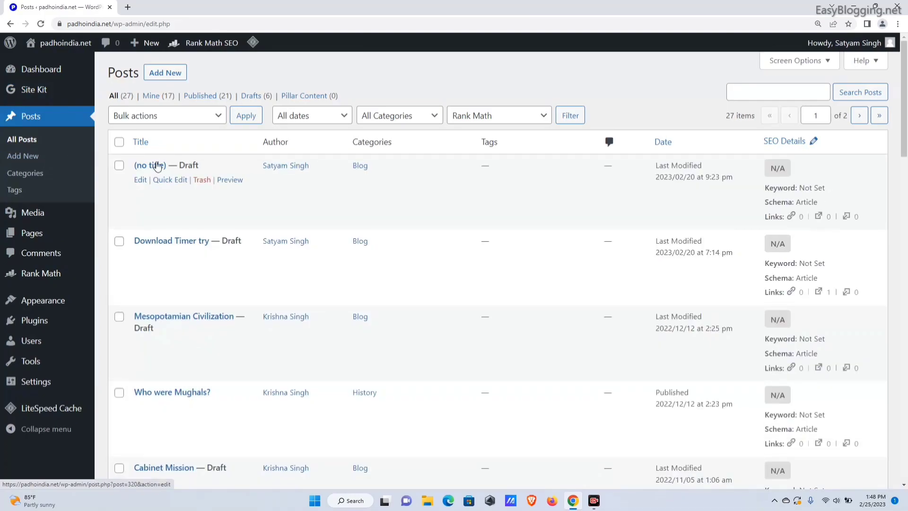
- Look through the list of all posts, including its second page, and return to the first page
{"action": "scroll", "coordinate": [516, 237], "scroll_direction": "down", "scroll_amount": 7}
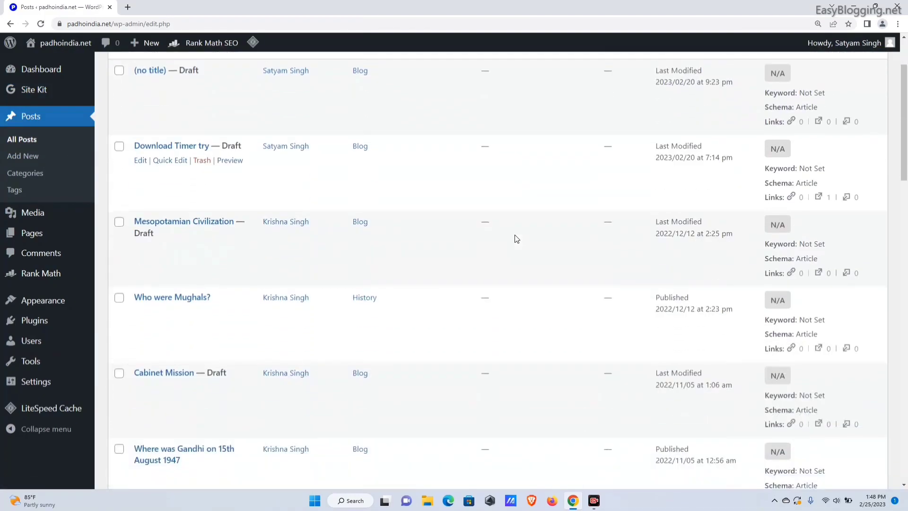
{"action": "scroll", "coordinate": [538, 270], "scroll_direction": "up", "scroll_amount": 7}
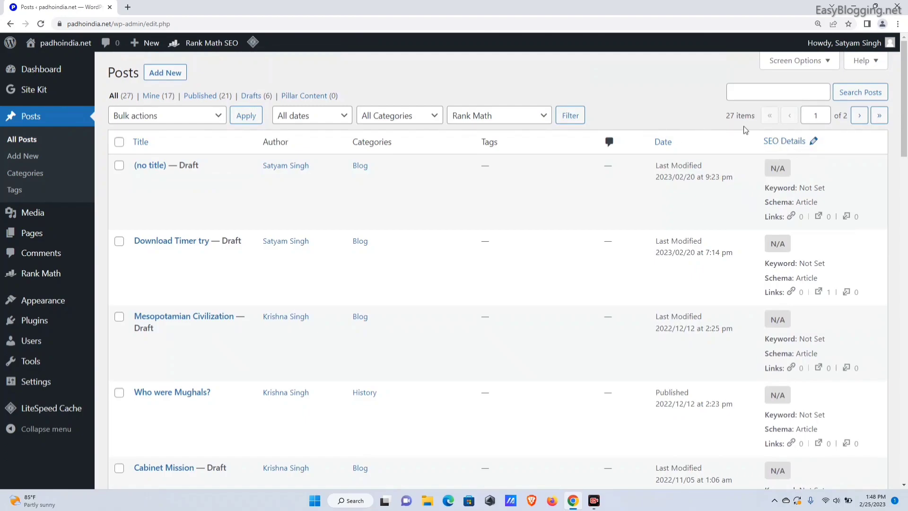
{"action": "left_click_drag", "start_coordinate": [905, 137], "coordinate": [906, 40]}
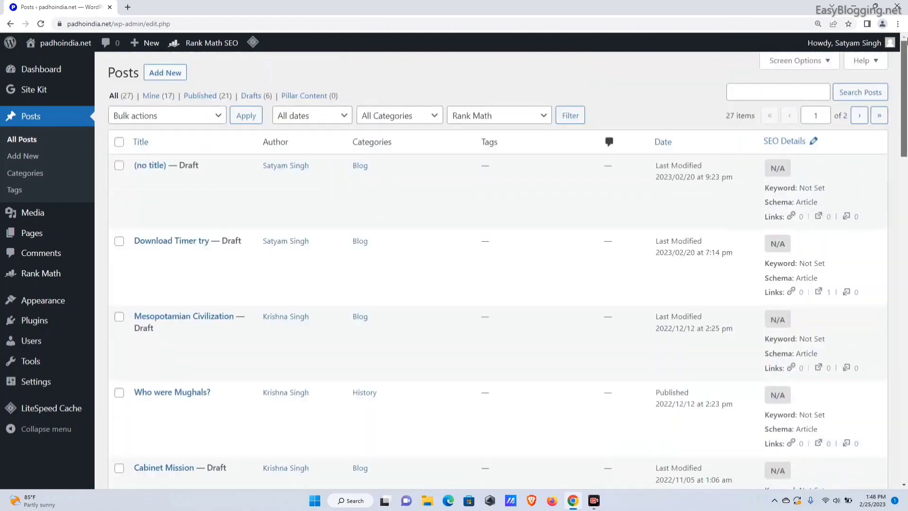
{"action": "left_click", "coordinate": [859, 116]}
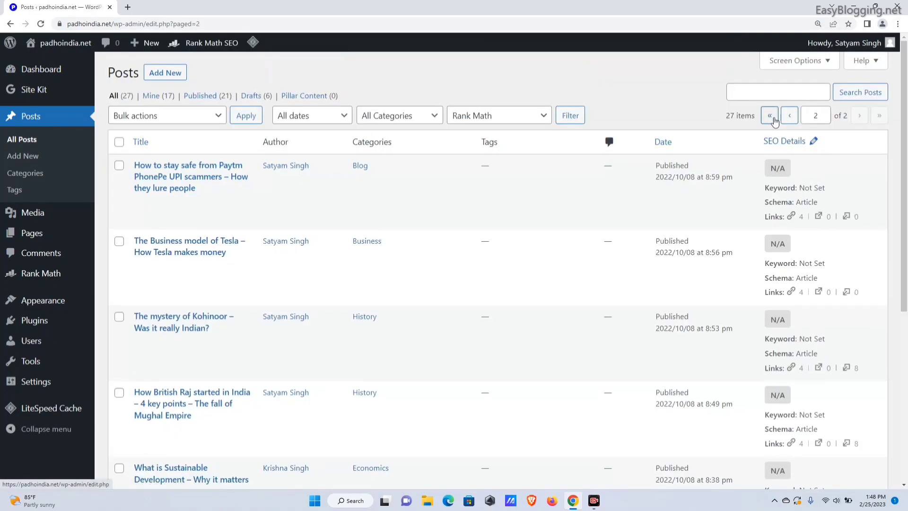
{"action": "left_click", "coordinate": [770, 115]}
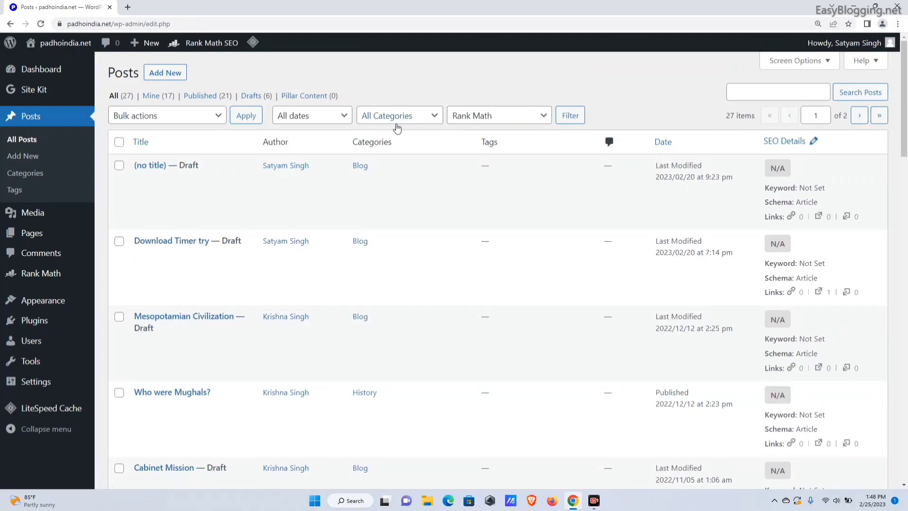
- View the posts list by each status filter: Mine, Published, Drafts and Pillar Content
{"action": "left_click", "coordinate": [152, 95]}
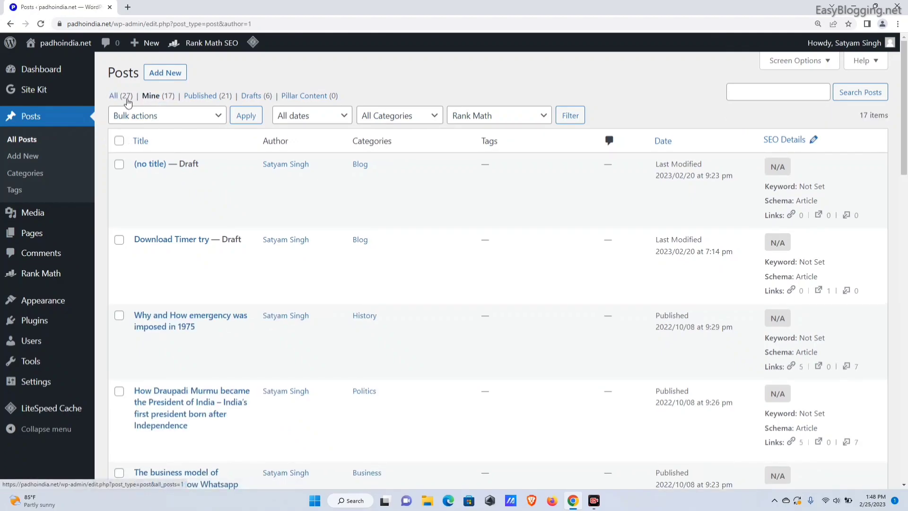
{"action": "left_click", "coordinate": [198, 96]}
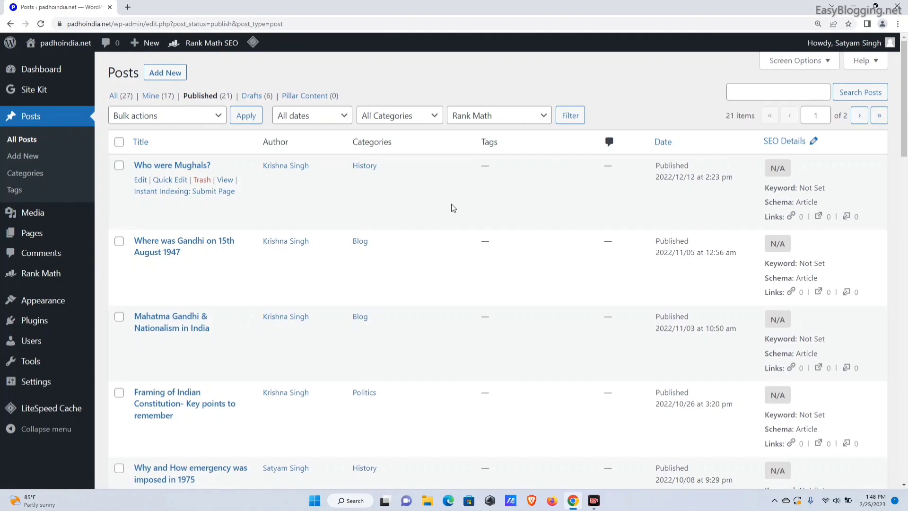
{"action": "left_click", "coordinate": [269, 97]}
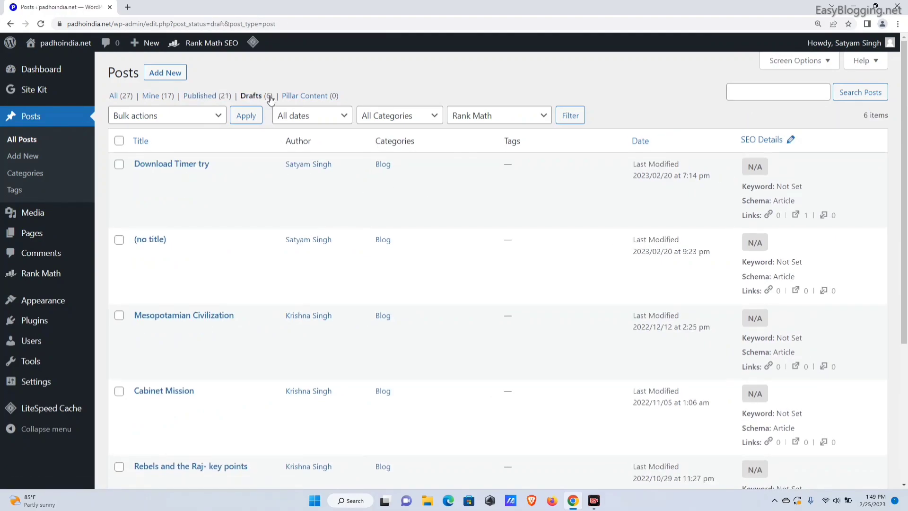
{"action": "left_click", "coordinate": [304, 96]}
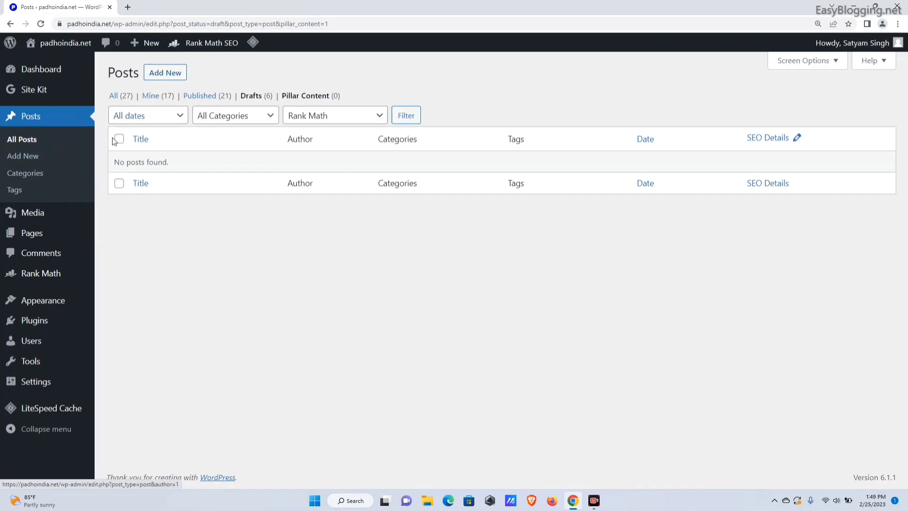
- View the post Categories page and the post Tags page
{"action": "left_click", "coordinate": [56, 176]}
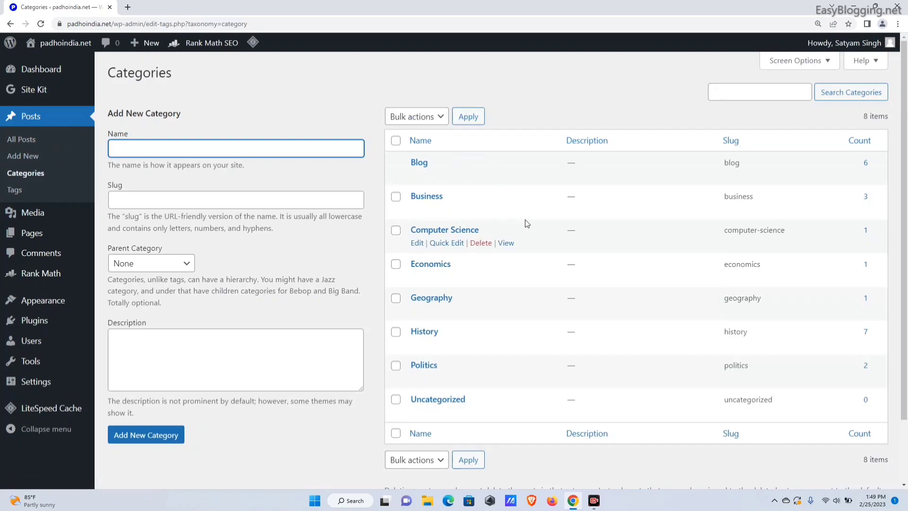
{"action": "left_click", "coordinate": [27, 191]}
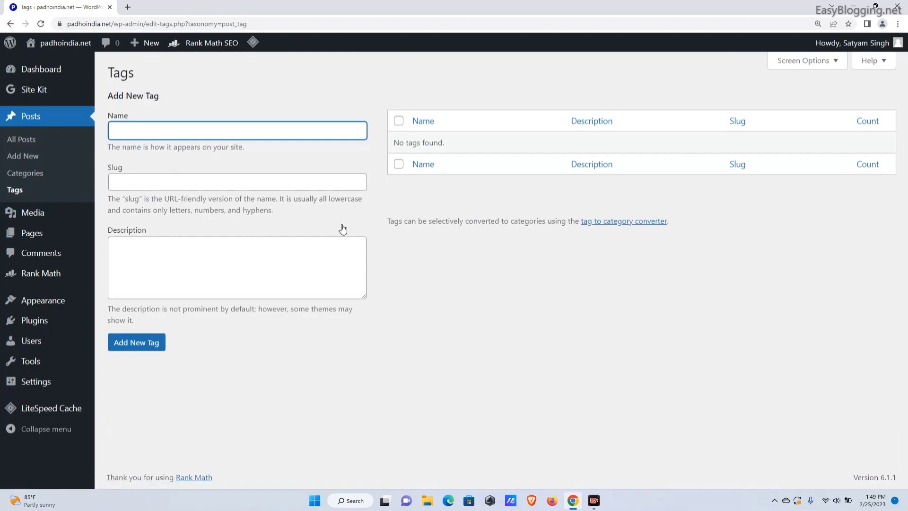
- Open the Media Library and show its file upload area
{"action": "left_click", "coordinate": [71, 221]}
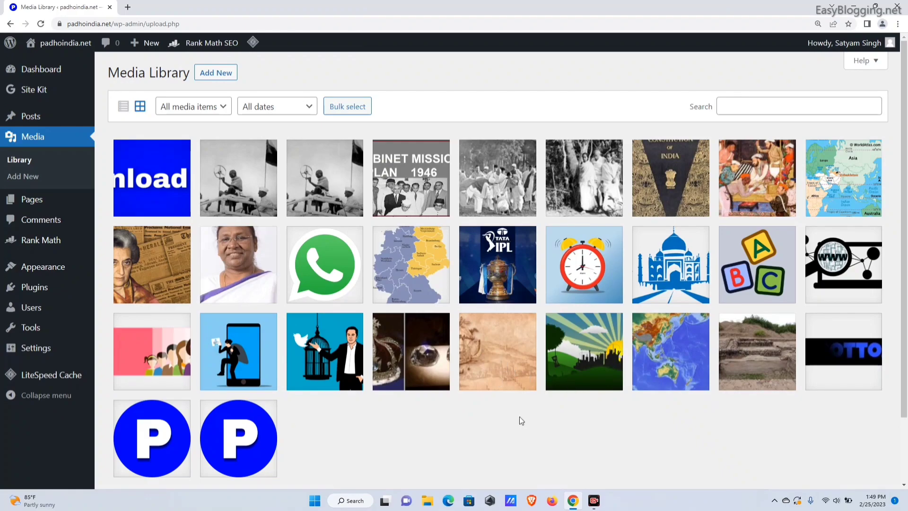
{"action": "left_click", "coordinate": [216, 72]}
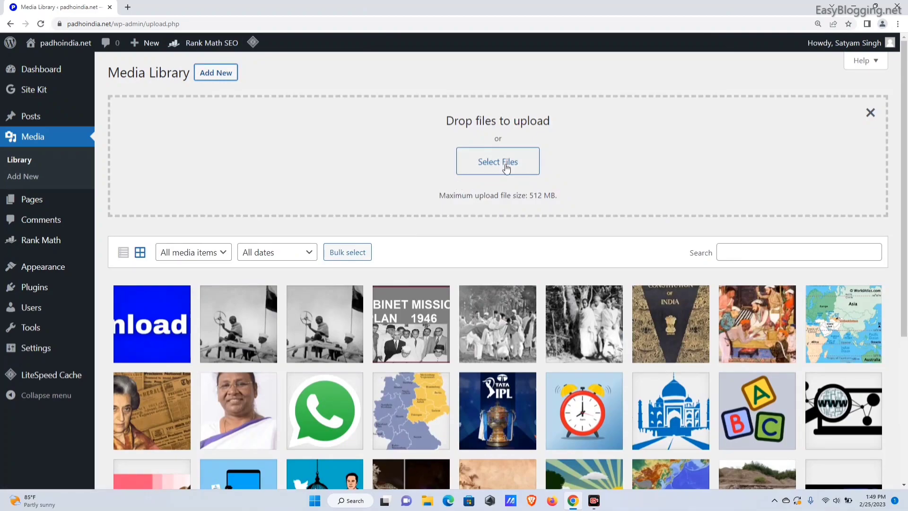
- Examine the list of all pages, comparing it with the list of all posts
{"action": "left_click", "coordinate": [37, 200]}
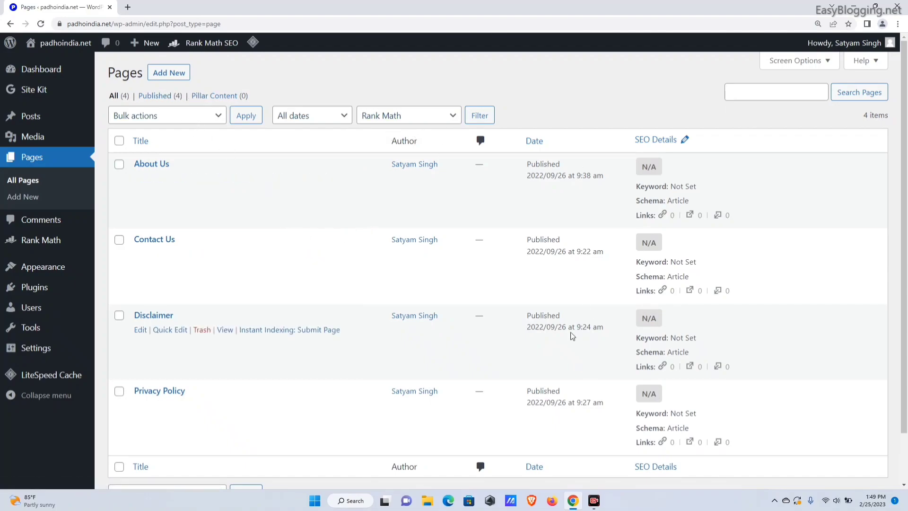
{"action": "scroll", "coordinate": [481, 219], "scroll_direction": "down", "scroll_amount": 1}
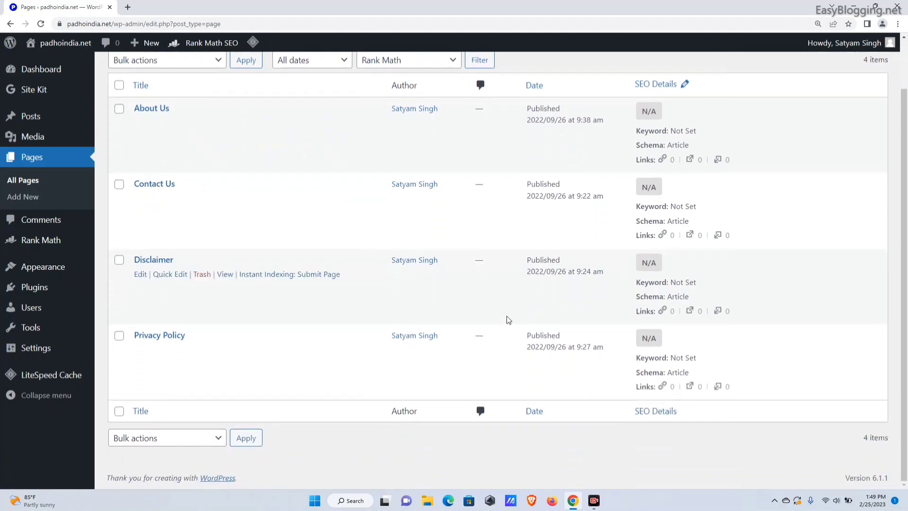
{"action": "scroll", "coordinate": [507, 318], "scroll_direction": "up", "scroll_amount": 2}
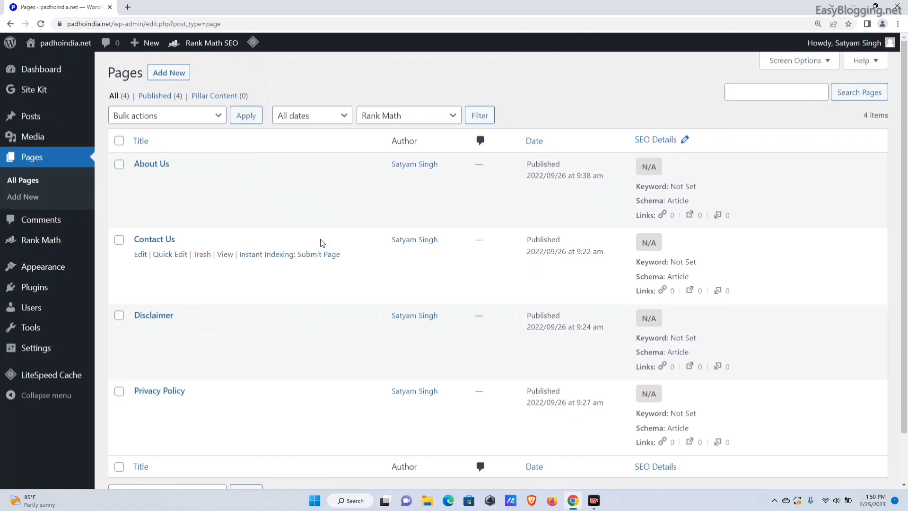
{"action": "left_click", "coordinate": [15, 116]}
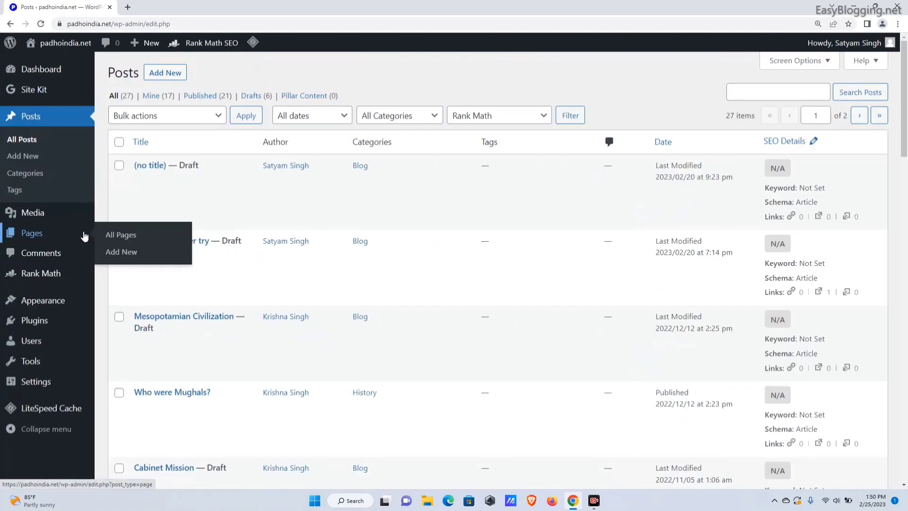
{"action": "left_click", "coordinate": [66, 236]}
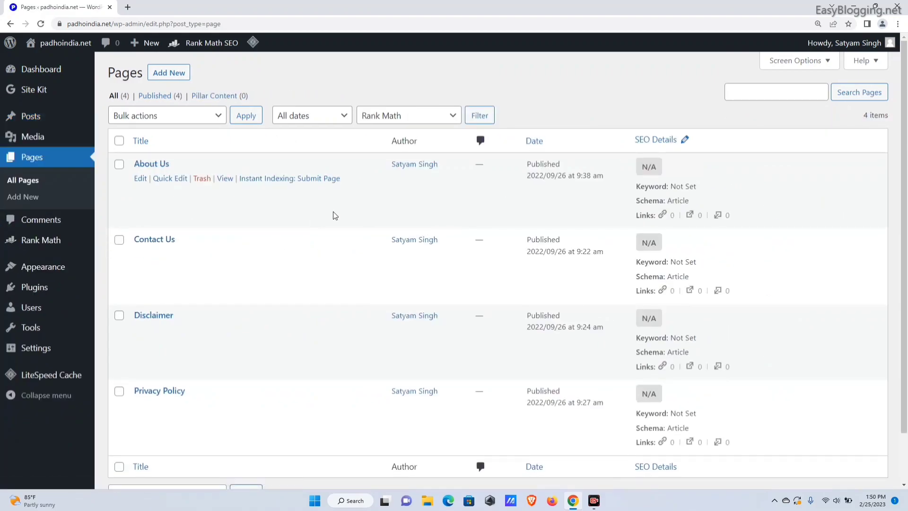
{"action": "scroll", "coordinate": [350, 230], "scroll_direction": "down", "scroll_amount": 2}
{"action": "scroll", "coordinate": [354, 314], "scroll_direction": "up", "scroll_amount": 2}
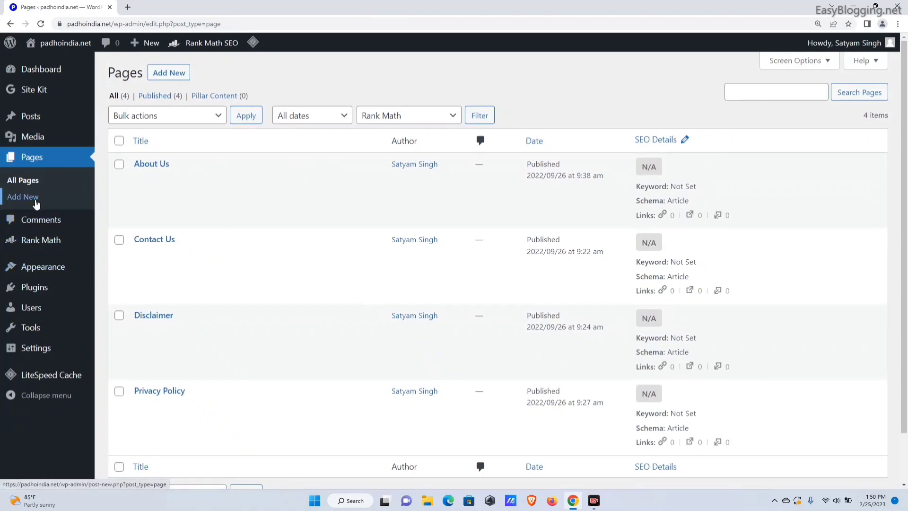
- View the Comments page, and examine the available modules on the Rank Math SEO dashboard
{"action": "left_click", "coordinate": [29, 219]}
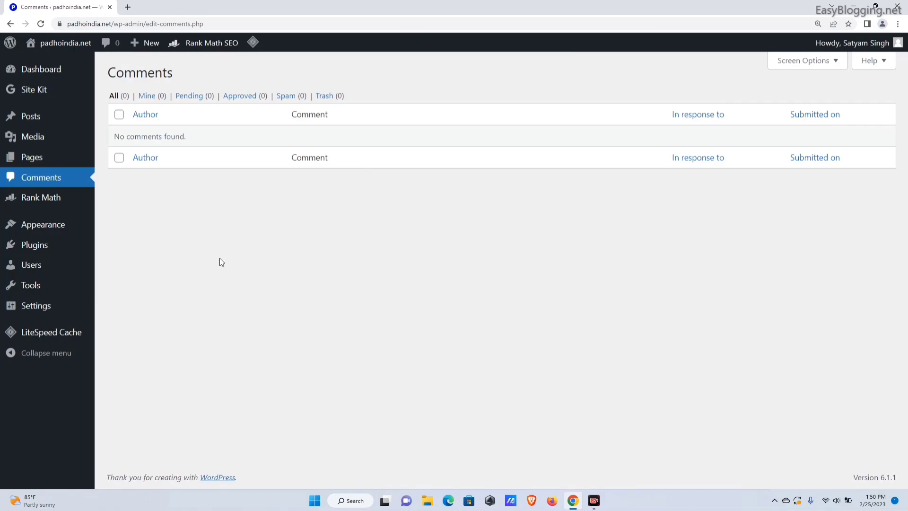
{"action": "left_click", "coordinate": [38, 197]}
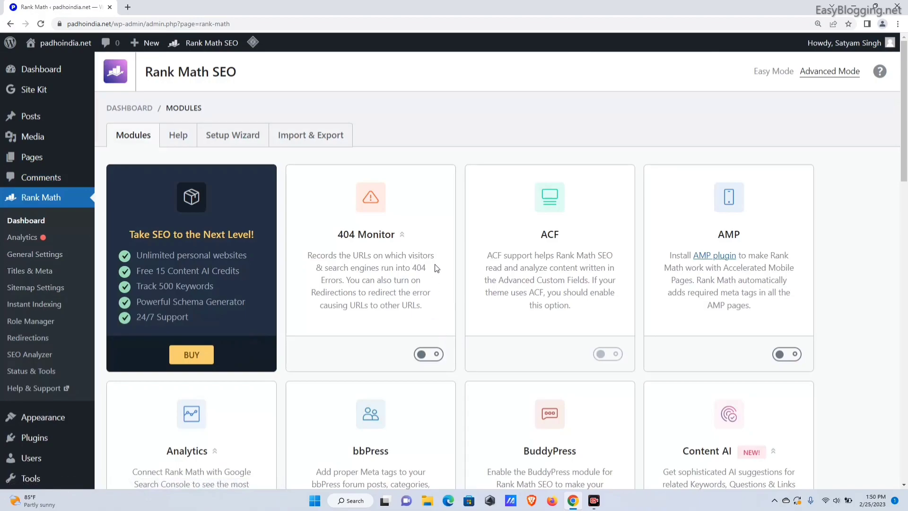
{"action": "scroll", "coordinate": [470, 270], "scroll_direction": "down", "scroll_amount": 20}
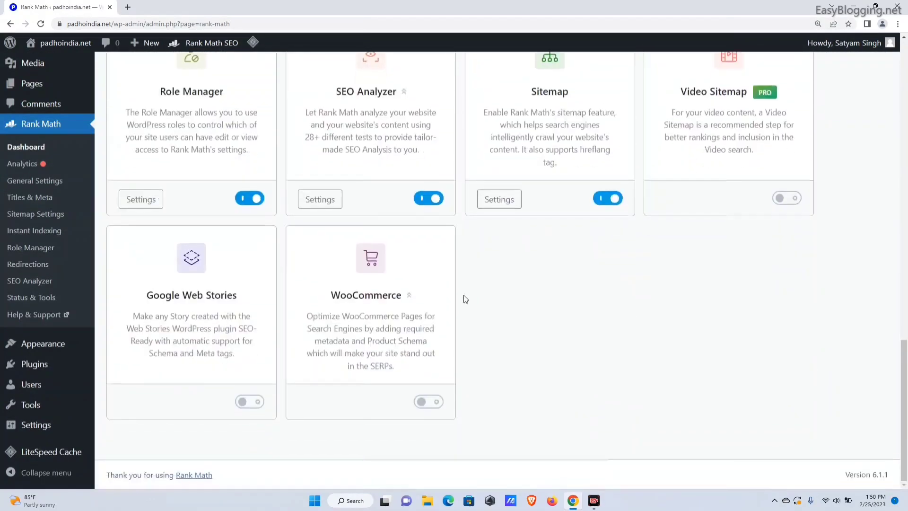
{"action": "scroll", "coordinate": [465, 307], "scroll_direction": "up", "scroll_amount": 15}
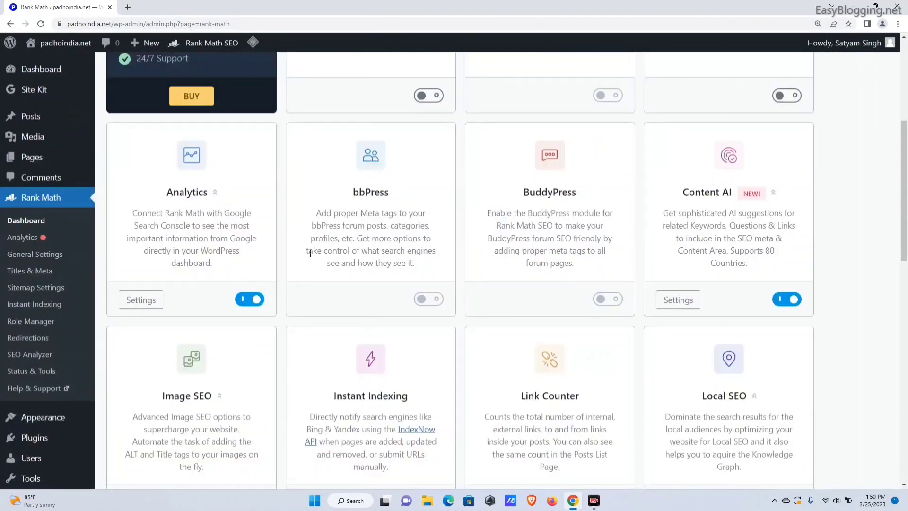
{"action": "scroll", "coordinate": [311, 253], "scroll_direction": "up", "scroll_amount": 3}
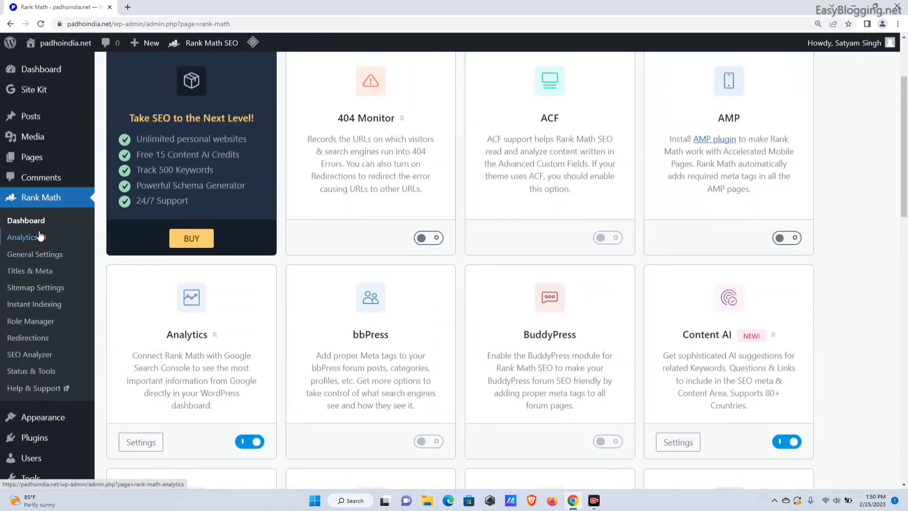
- Open the Themes page under Appearance and look through the installed themes
{"action": "scroll", "coordinate": [33, 294], "scroll_direction": "down", "scroll_amount": 3}
{"action": "left_click", "coordinate": [37, 344]}
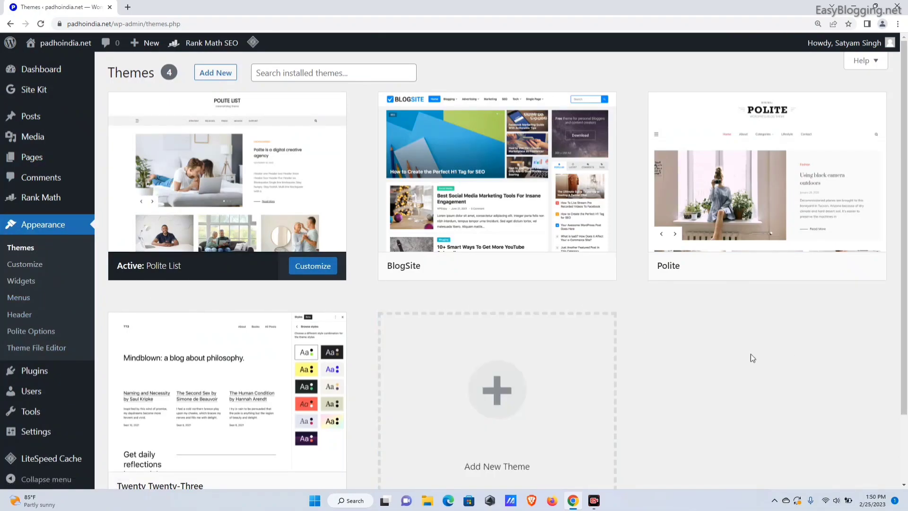
{"action": "scroll", "coordinate": [763, 353], "scroll_direction": "down", "scroll_amount": 3}
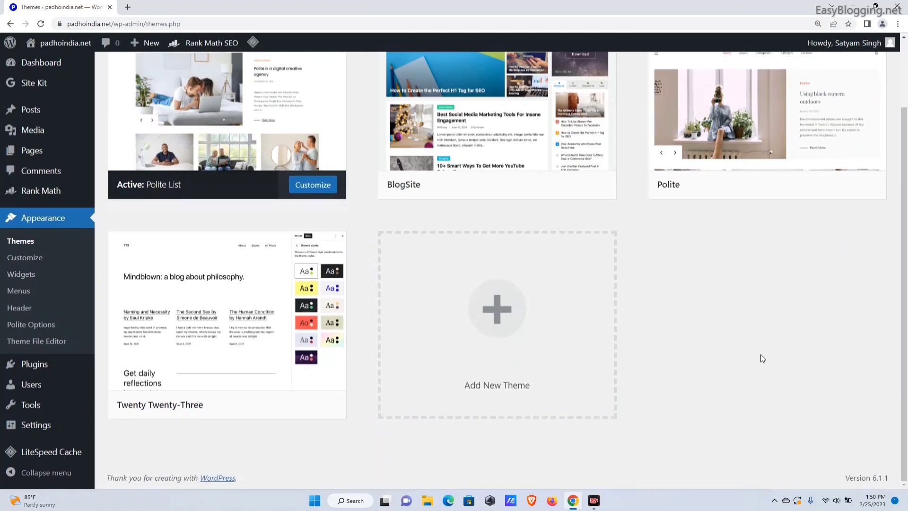
- View the installed plugins, and open the plugin file editor, going back at its direct-editing warning
{"action": "mouse_move", "coordinate": [21, 365]}
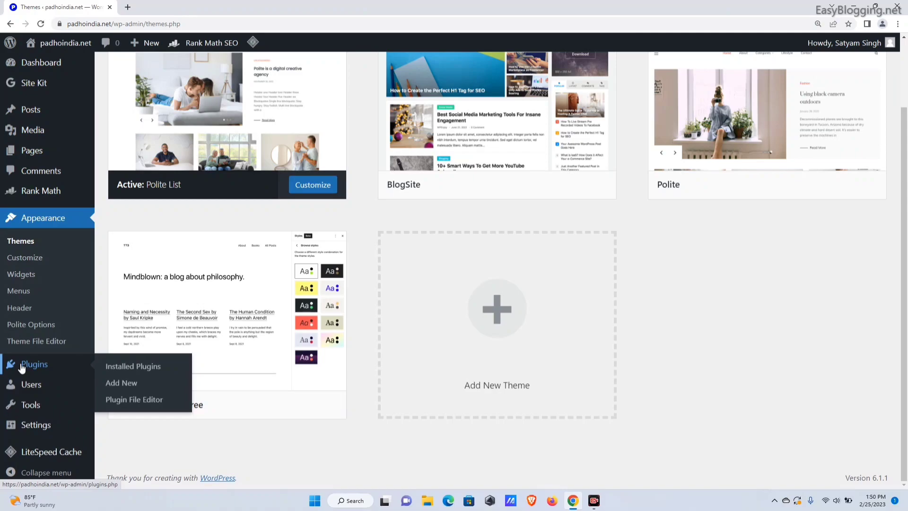
{"action": "left_click", "coordinate": [45, 364]}
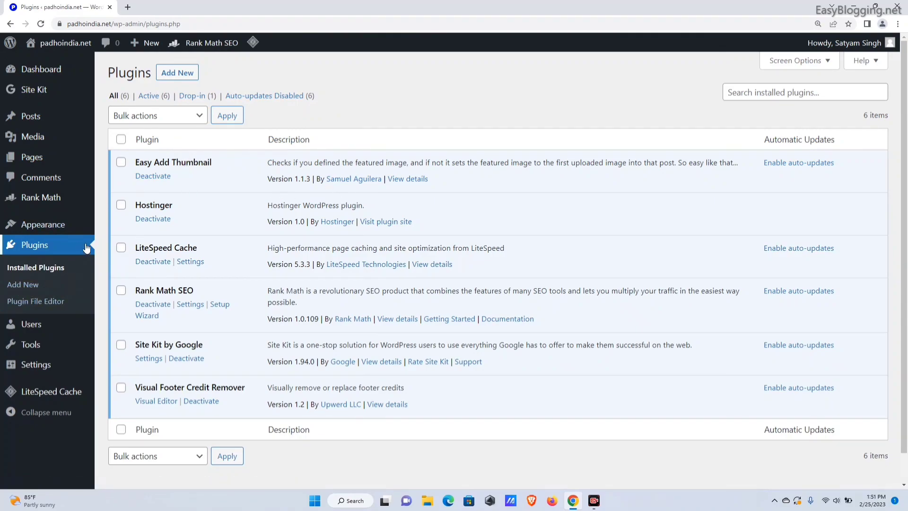
{"action": "left_click", "coordinate": [60, 303]}
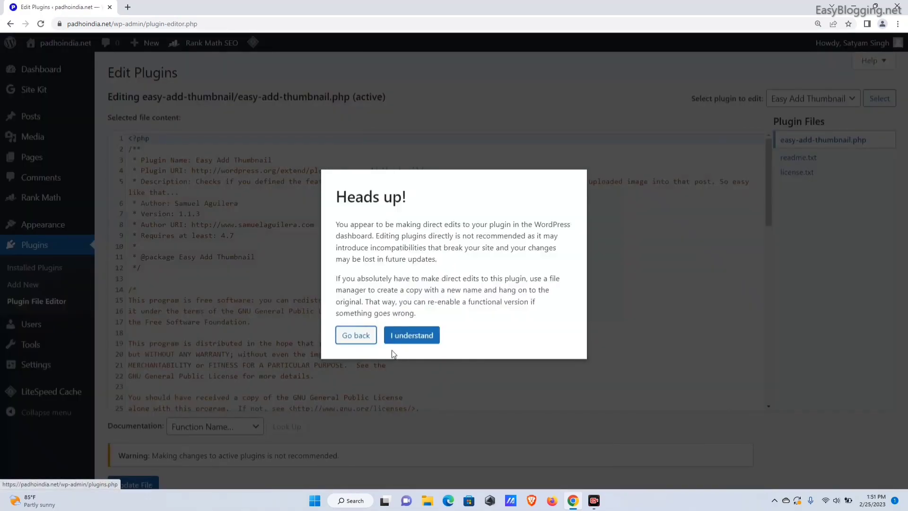
{"action": "left_click", "coordinate": [359, 337]}
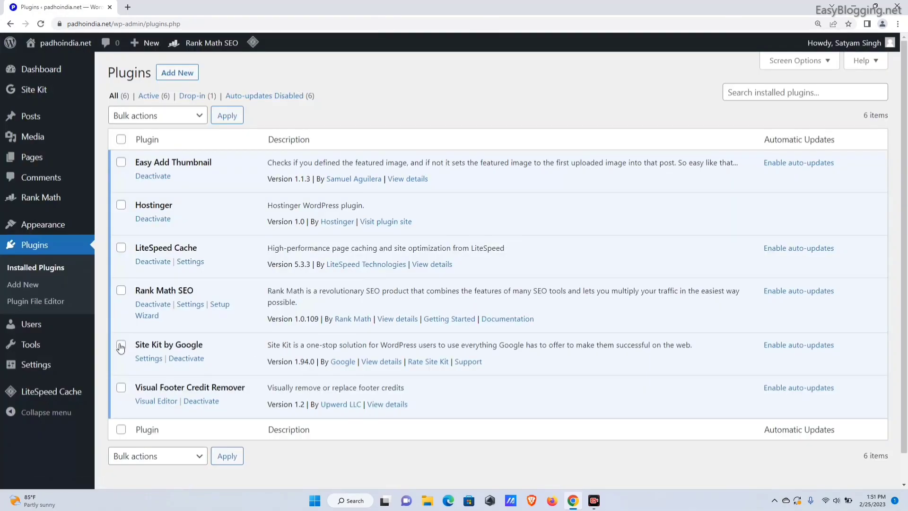
- View the list of all users, and examine the personal, contact and Rank Math settings on the Profile page
{"action": "mouse_move", "coordinate": [42, 325]}
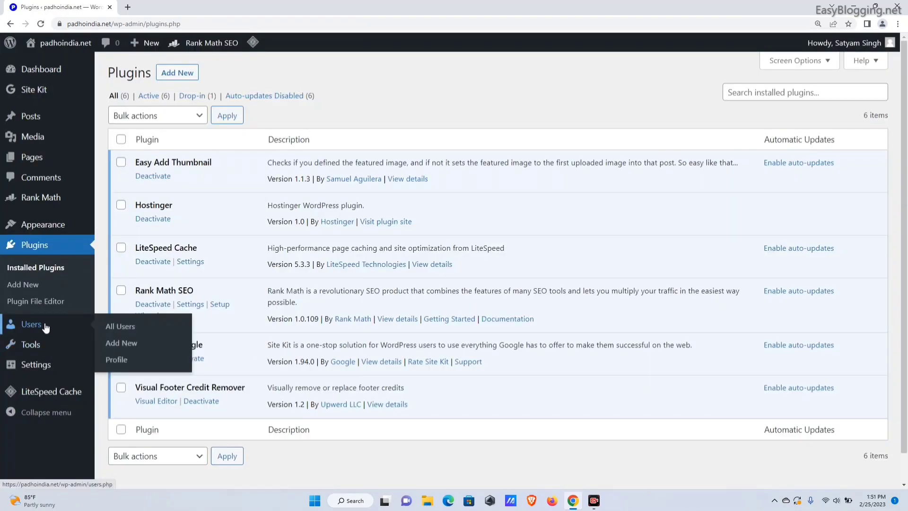
{"action": "left_click", "coordinate": [119, 326]}
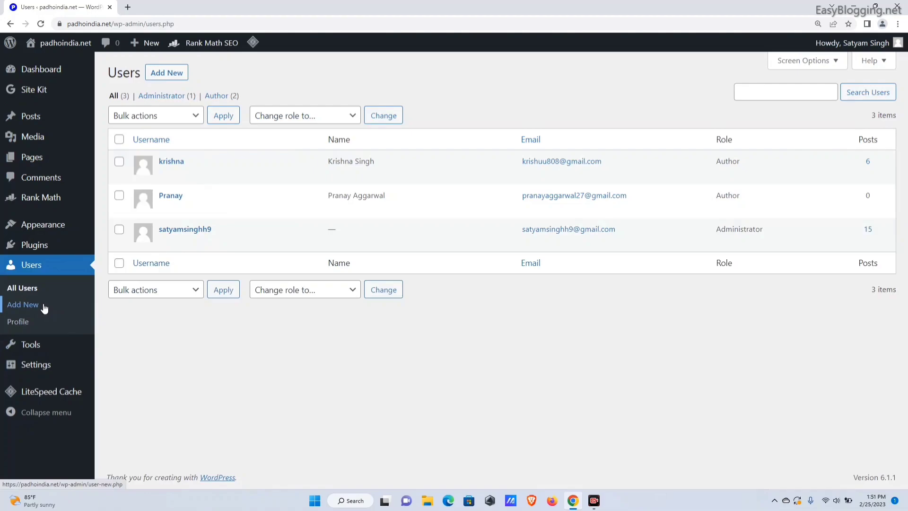
{"action": "left_click", "coordinate": [25, 325]}
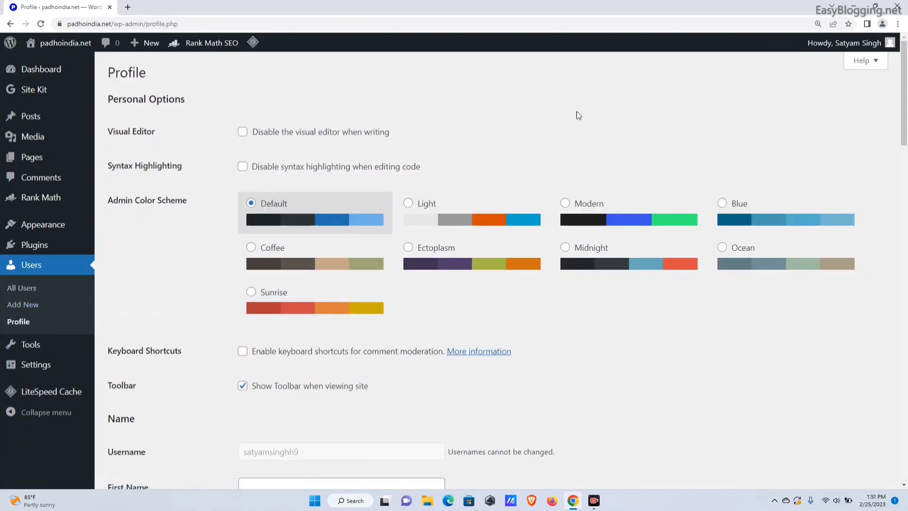
{"action": "scroll", "coordinate": [578, 118], "scroll_direction": "down", "scroll_amount": 20}
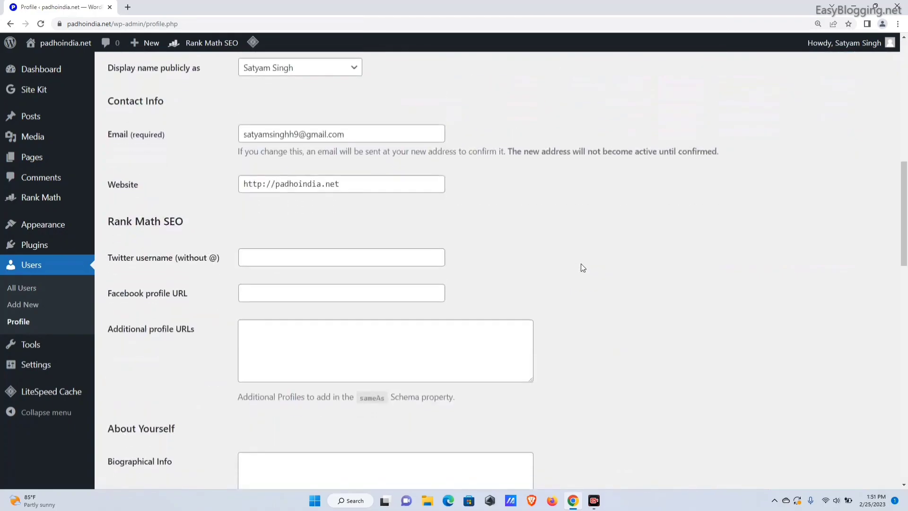
{"action": "scroll", "coordinate": [582, 284], "scroll_direction": "down", "scroll_amount": 10}
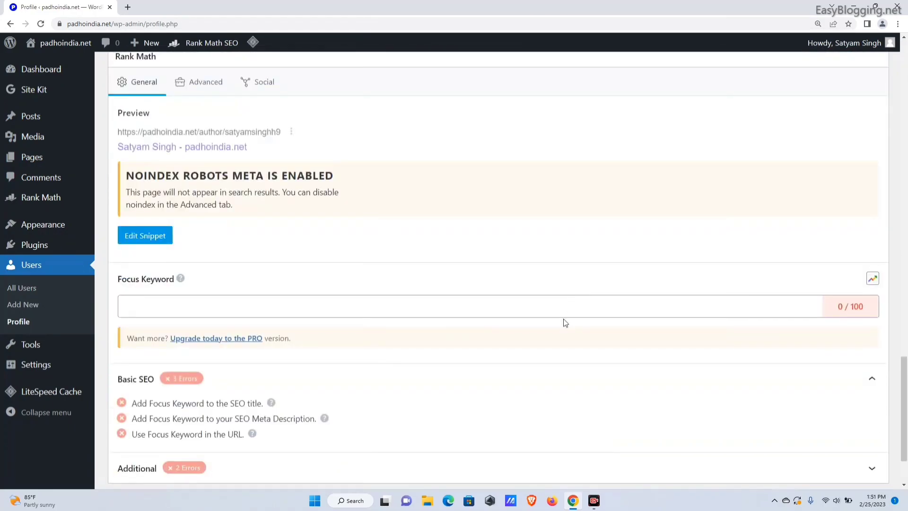
- Open the Available Tools page and look over the entries offered under Tools
{"action": "scroll", "coordinate": [549, 323], "scroll_direction": "up", "scroll_amount": 20}
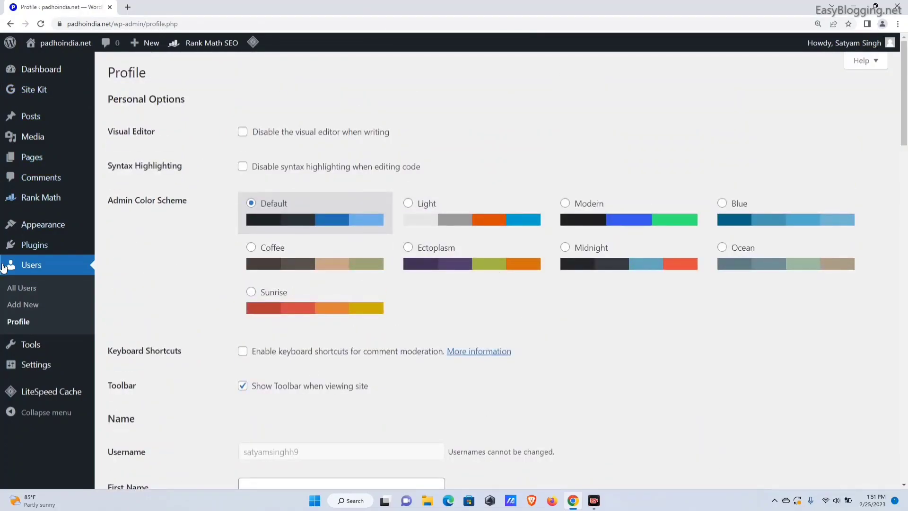
{"action": "left_click", "coordinate": [30, 345]}
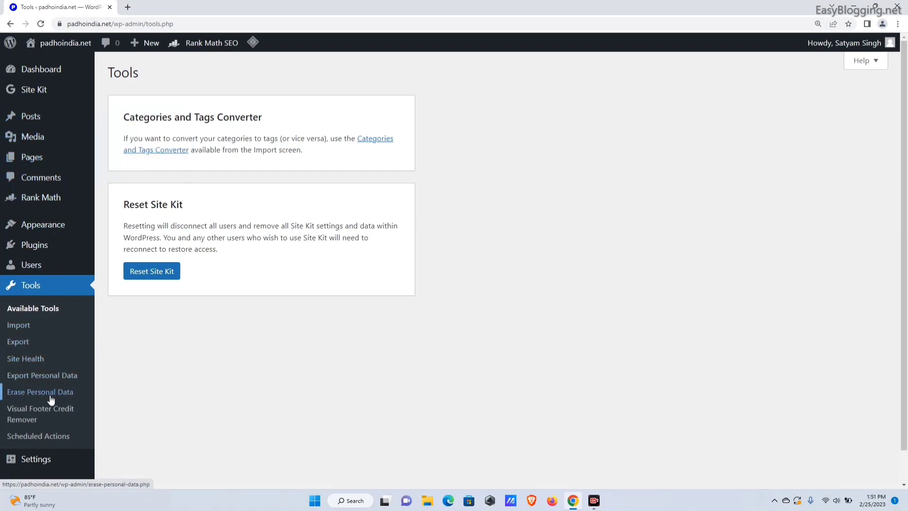
{"action": "left_click", "coordinate": [28, 288]}
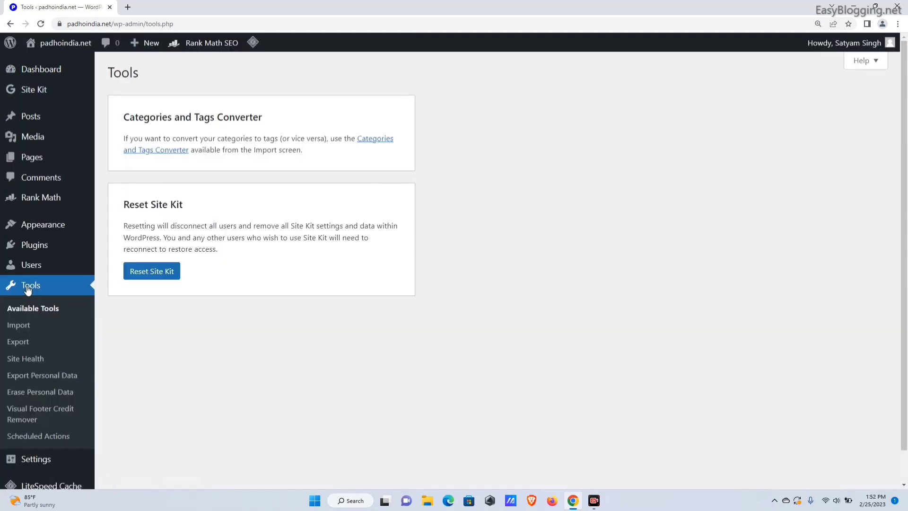
{"action": "scroll", "coordinate": [44, 294], "scroll_direction": "down", "scroll_amount": 1}
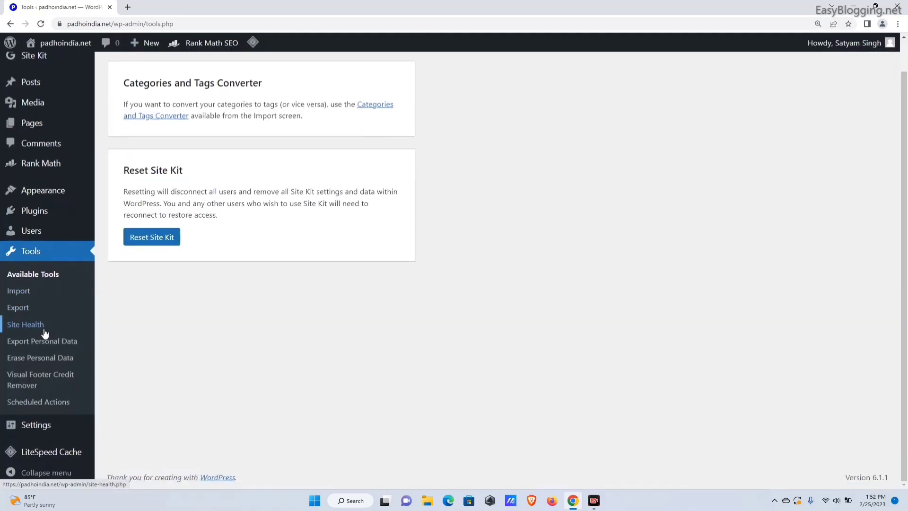
- Open the General Settings page and examine its options, from the site title to the date, time and week-start settings
{"action": "left_click", "coordinate": [37, 426]}
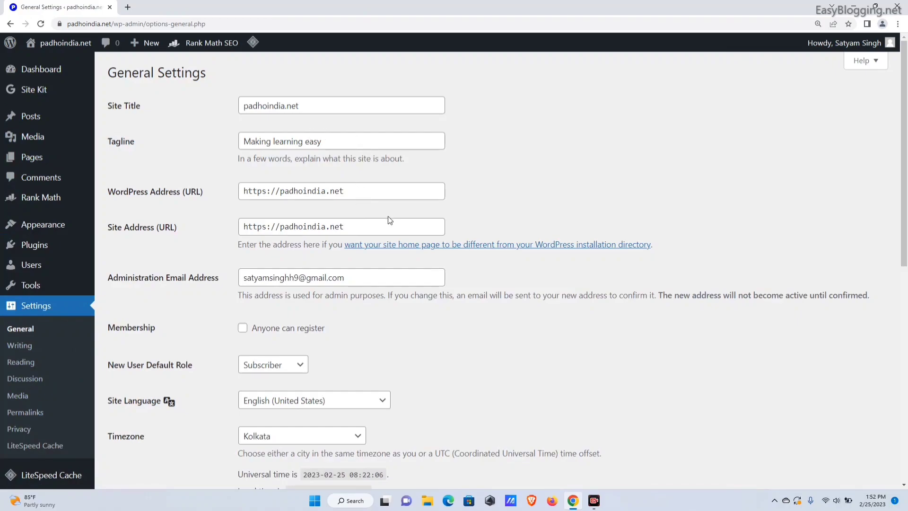
{"action": "scroll", "coordinate": [389, 220], "scroll_direction": "down", "scroll_amount": 3}
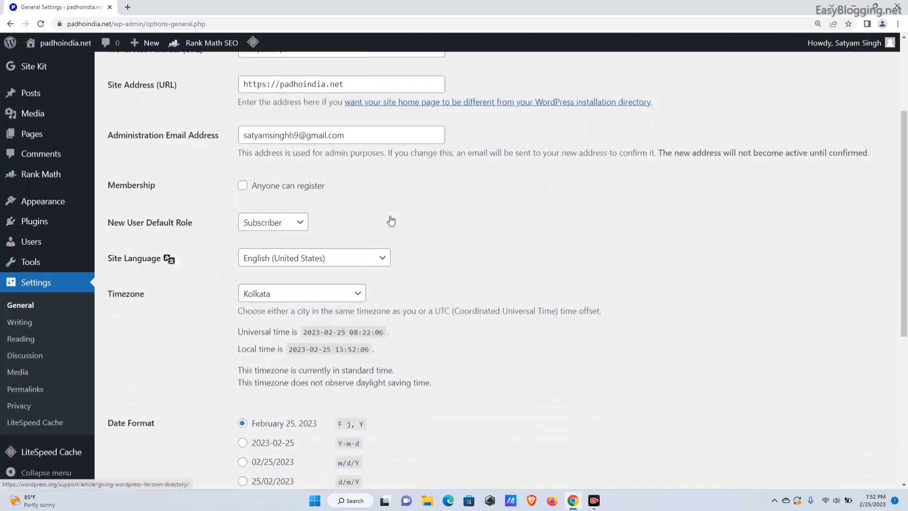
{"action": "scroll", "coordinate": [420, 175], "scroll_direction": "down", "scroll_amount": 6}
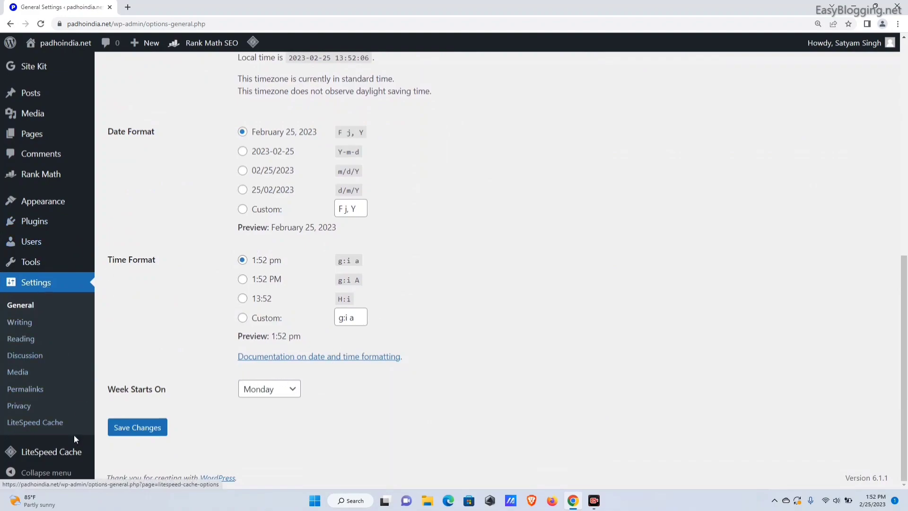
- Collapse the admin navigation menu to icons while viewing the General Settings page
{"action": "mouse_move", "coordinate": [20, 452]}
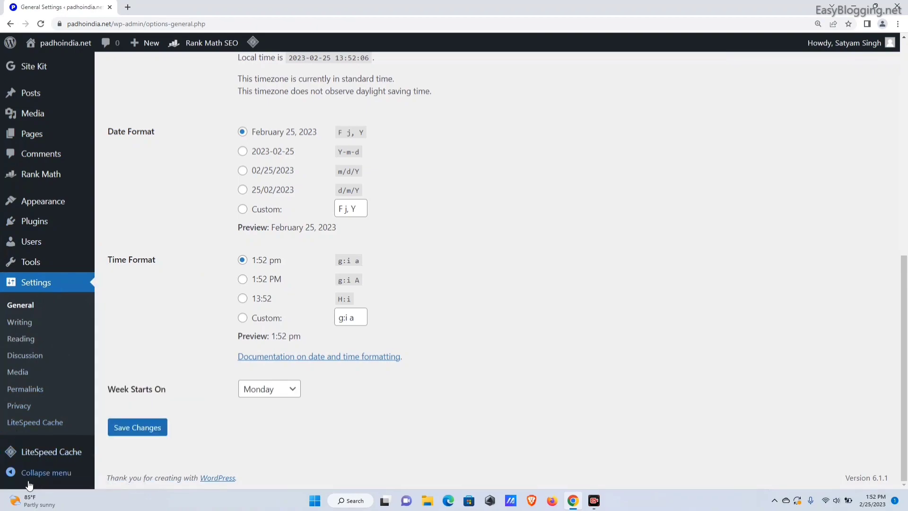
{"action": "left_click", "coordinate": [22, 474]}
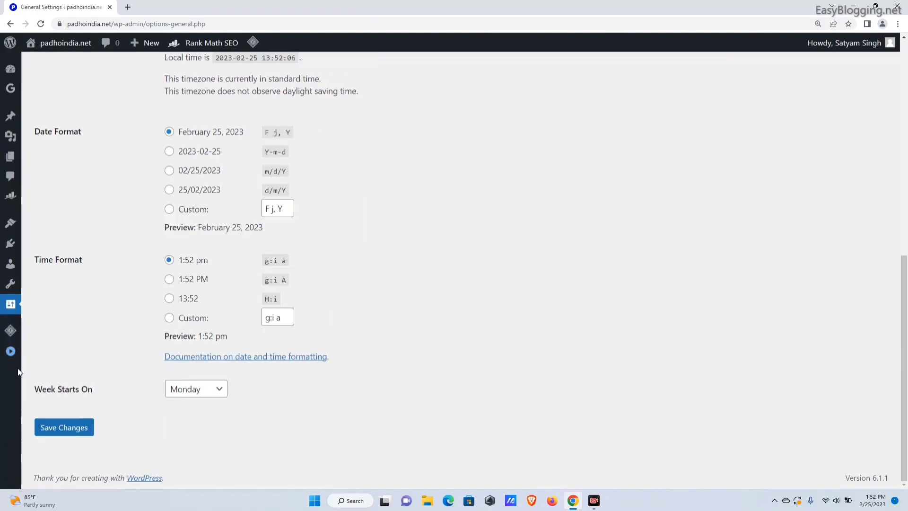
{"action": "scroll", "coordinate": [22, 237], "scroll_direction": "up", "scroll_amount": 9}
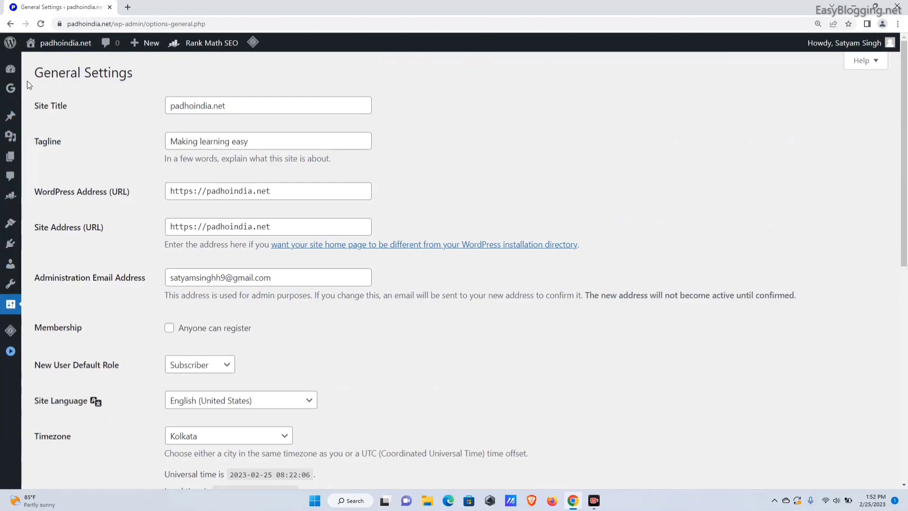
- Return to the Dashboard with the admin menu expanded again, and look through its widgets down to the Site Kit Summary
{"action": "left_click", "coordinate": [10, 69]}
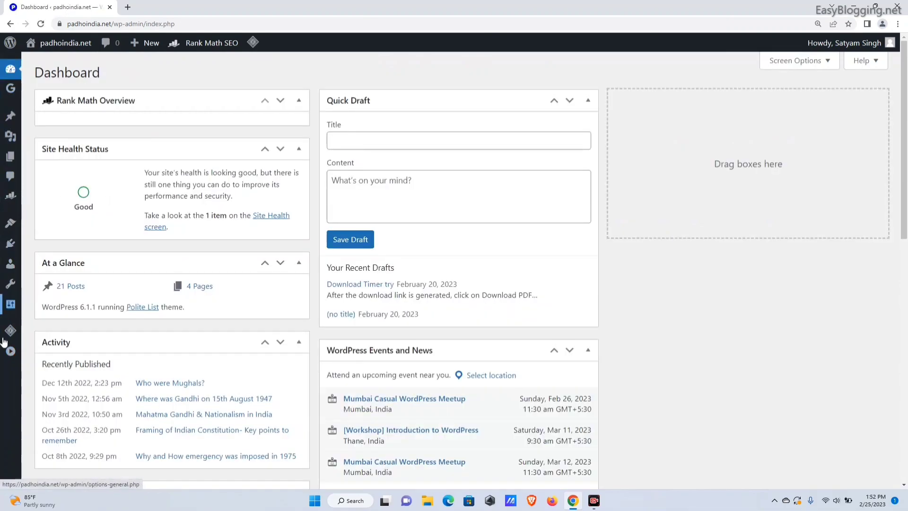
{"action": "left_click", "coordinate": [10, 351]}
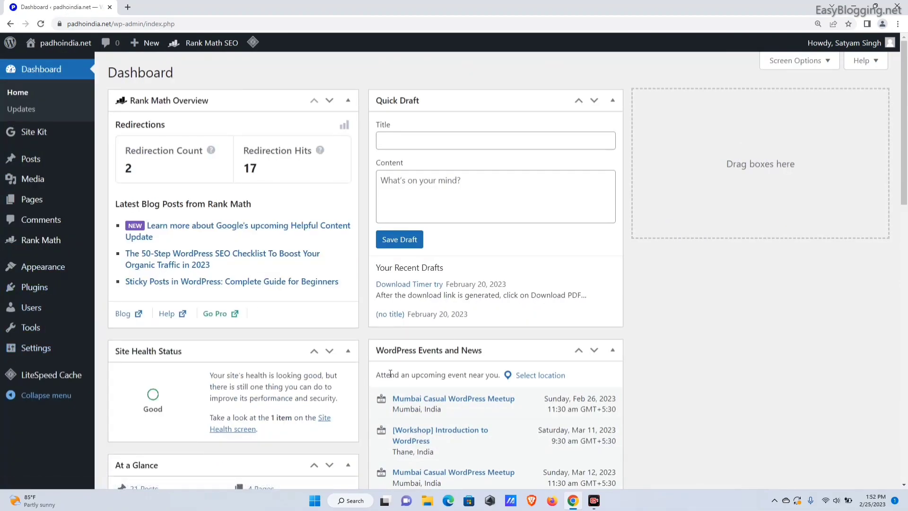
{"action": "scroll", "coordinate": [674, 345], "scroll_direction": "down", "scroll_amount": 4}
{"action": "scroll", "coordinate": [677, 347], "scroll_direction": "up", "scroll_amount": 1}
{"action": "scroll", "coordinate": [674, 370], "scroll_direction": "down", "scroll_amount": 10}
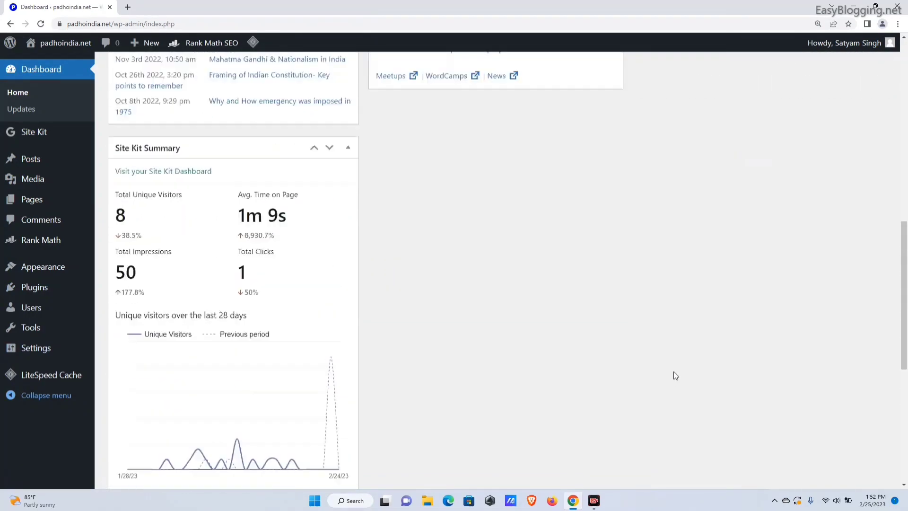
{"action": "scroll", "coordinate": [674, 371], "scroll_direction": "up", "scroll_amount": 14}
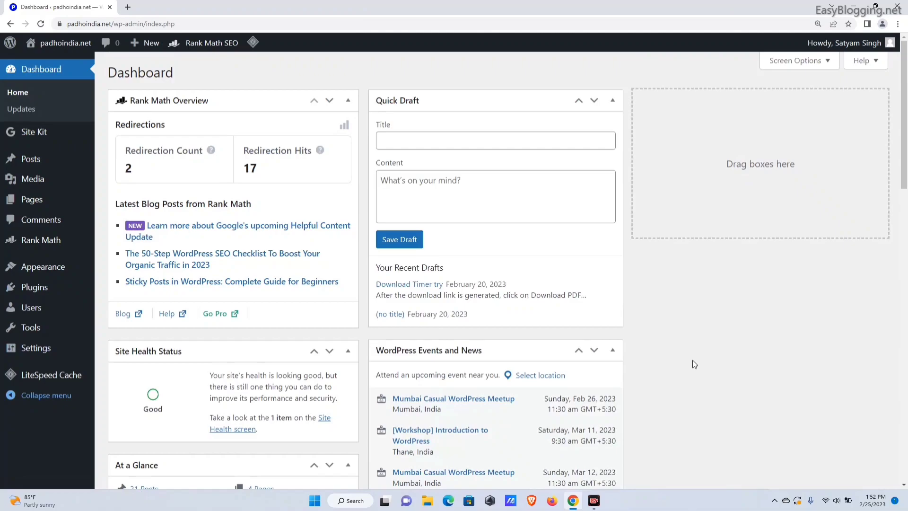